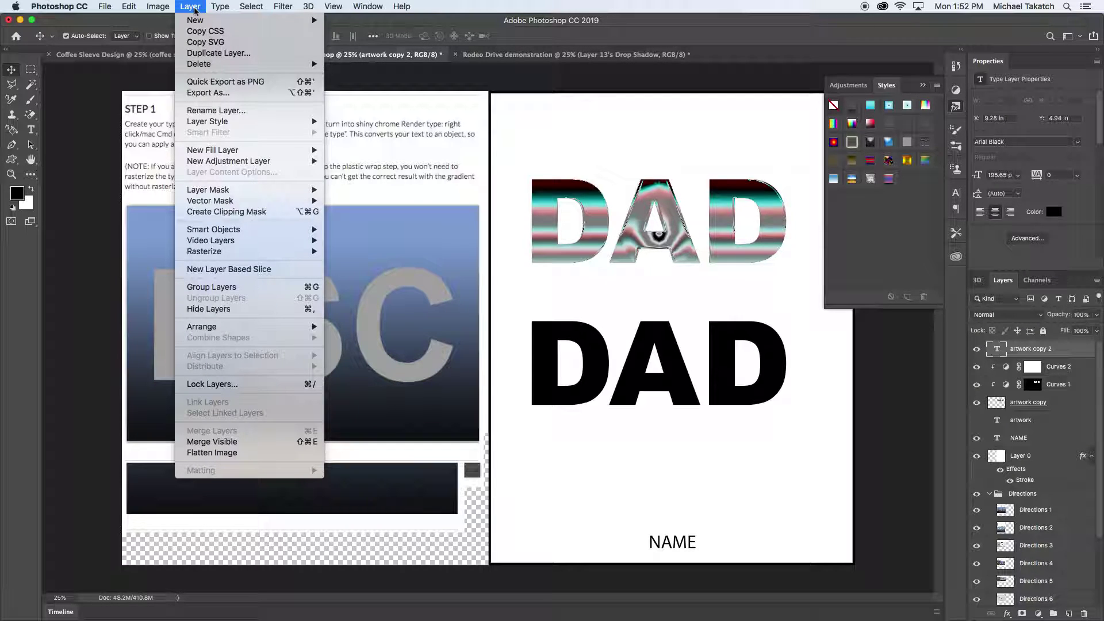
Rasterize the artwork copy 2 type layer that holds the lower DAD text
{"action": "mouse_move", "coordinate": [212, 253]}
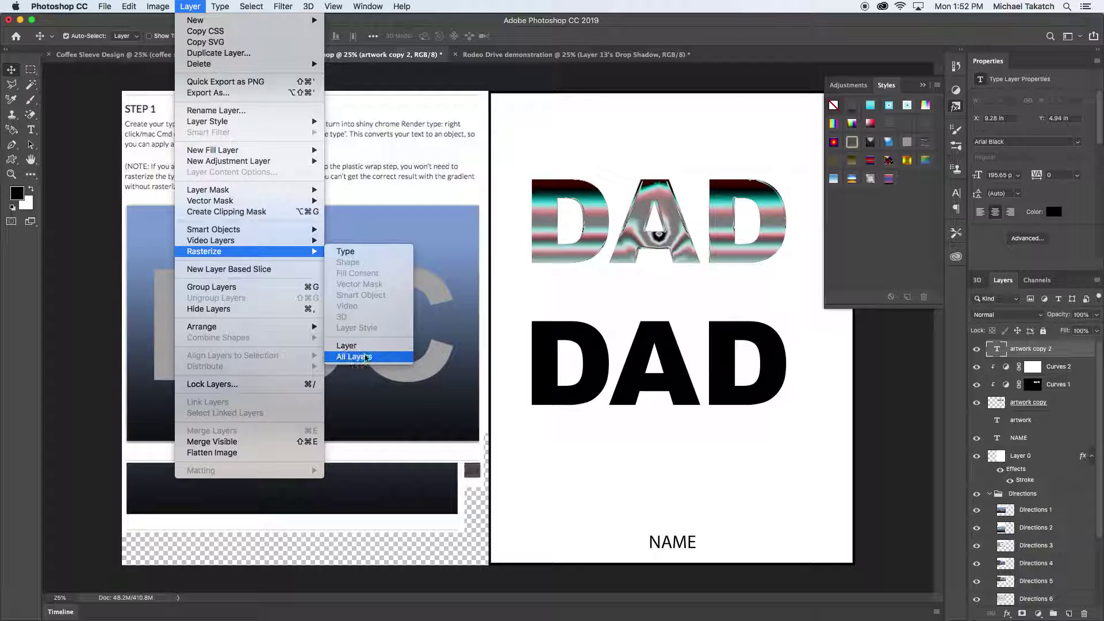
{"action": "left_click", "coordinate": [495, 315]}
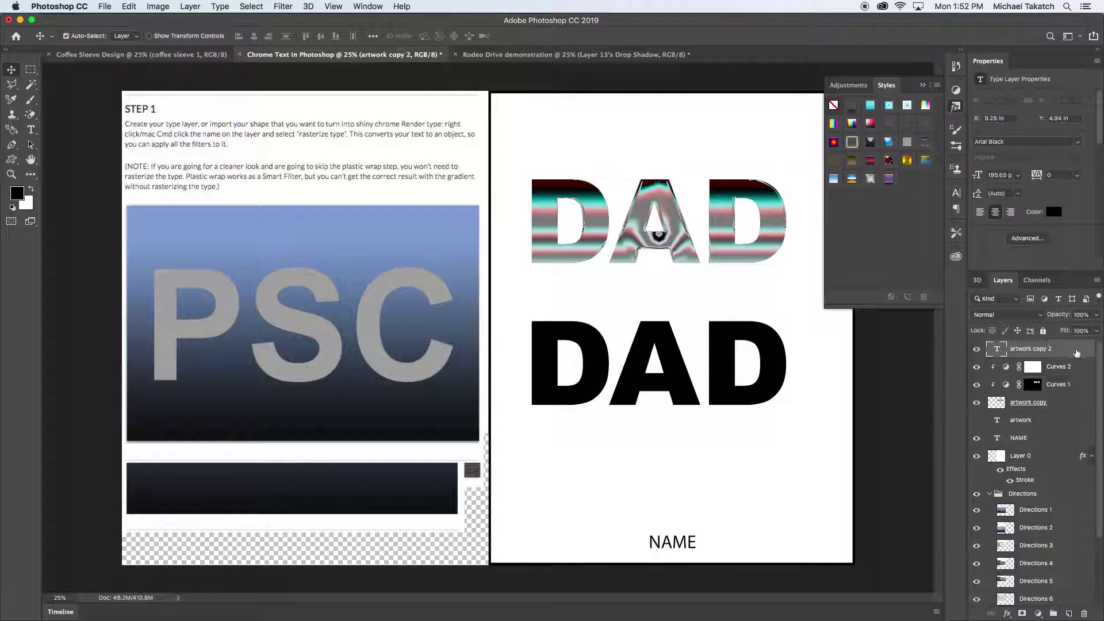
{"action": "right_click", "coordinate": [1077, 349]}
{"action": "left_click", "coordinate": [966, 262]}
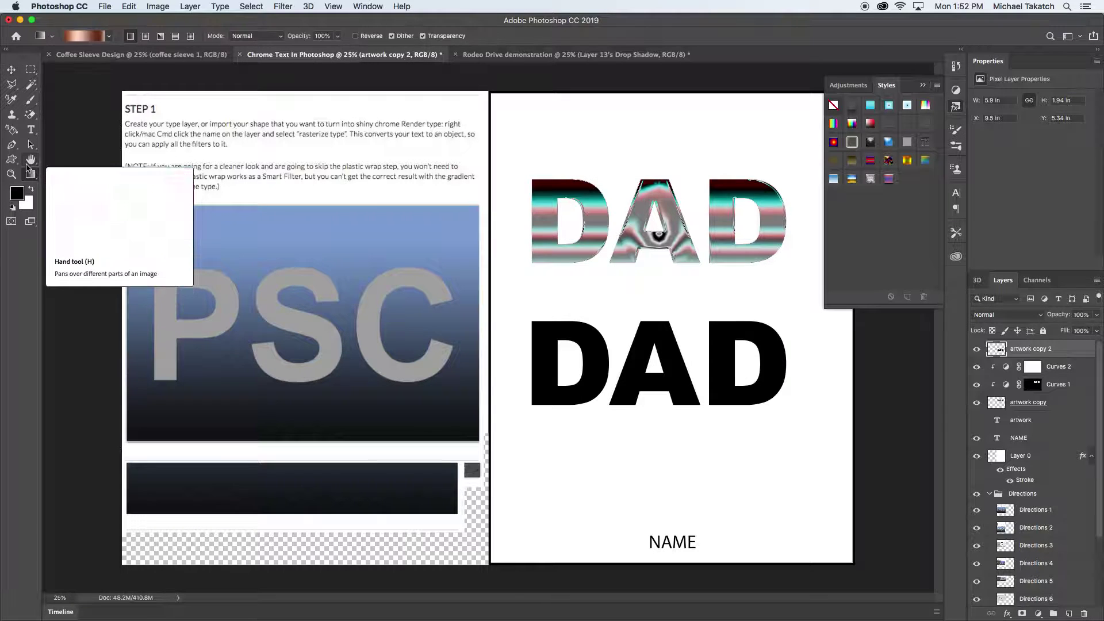
Select the lower DAD letters' pixels and fill them with a linear Foreground to Background gradient, black at the bottom to white at the top
{"action": "left_click", "coordinate": [30, 177]}
{"action": "left_click", "coordinate": [83, 38]}
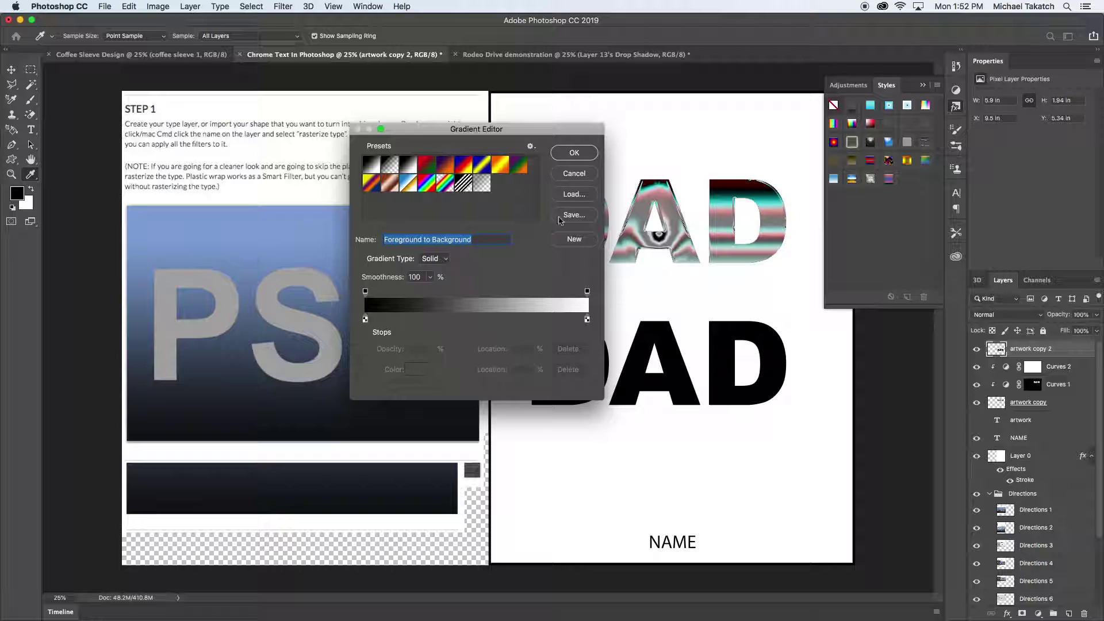
{"action": "left_click", "coordinate": [574, 153]}
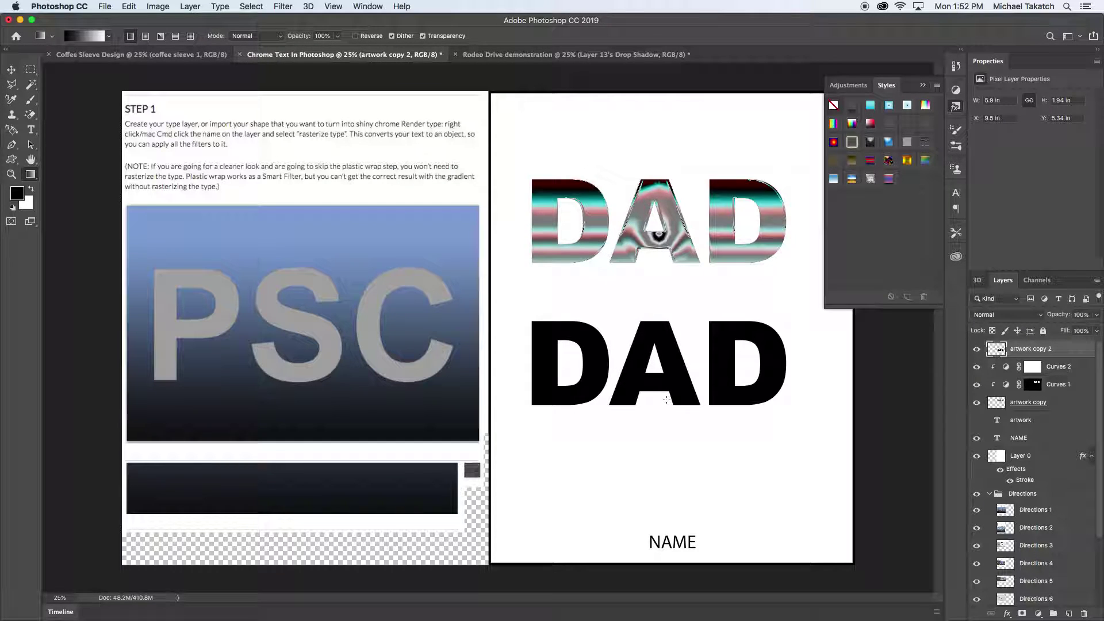
{"action": "left_click", "coordinate": [990, 351], "text": "super"}
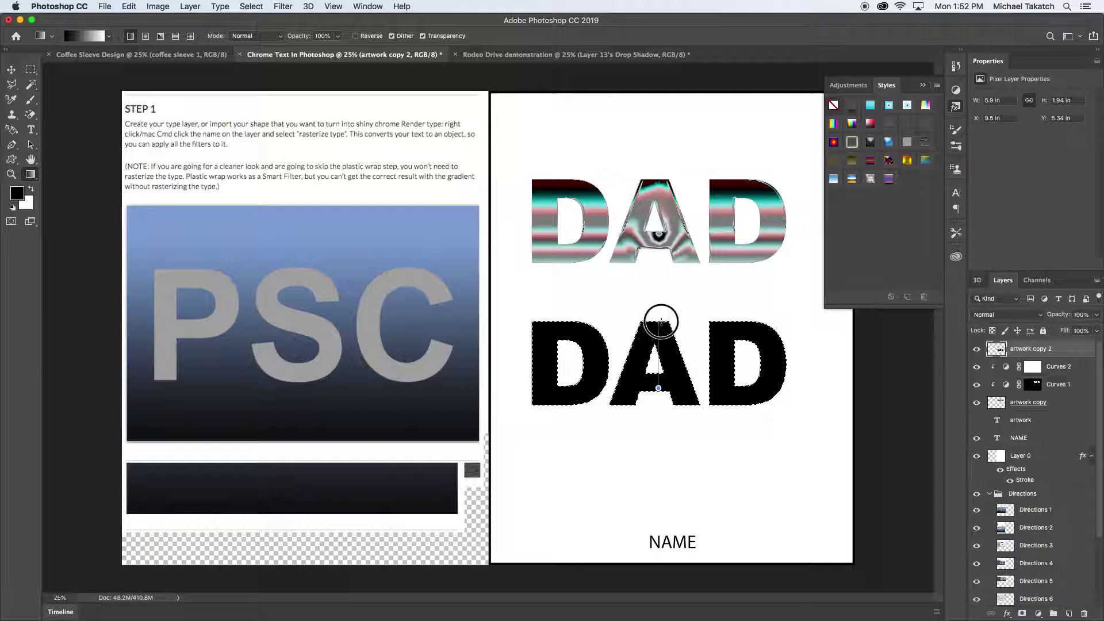
Hide the Directions 1 and Directions 2 layers to reveal the Step 4 instructions
{"action": "left_click", "coordinate": [977, 511]}
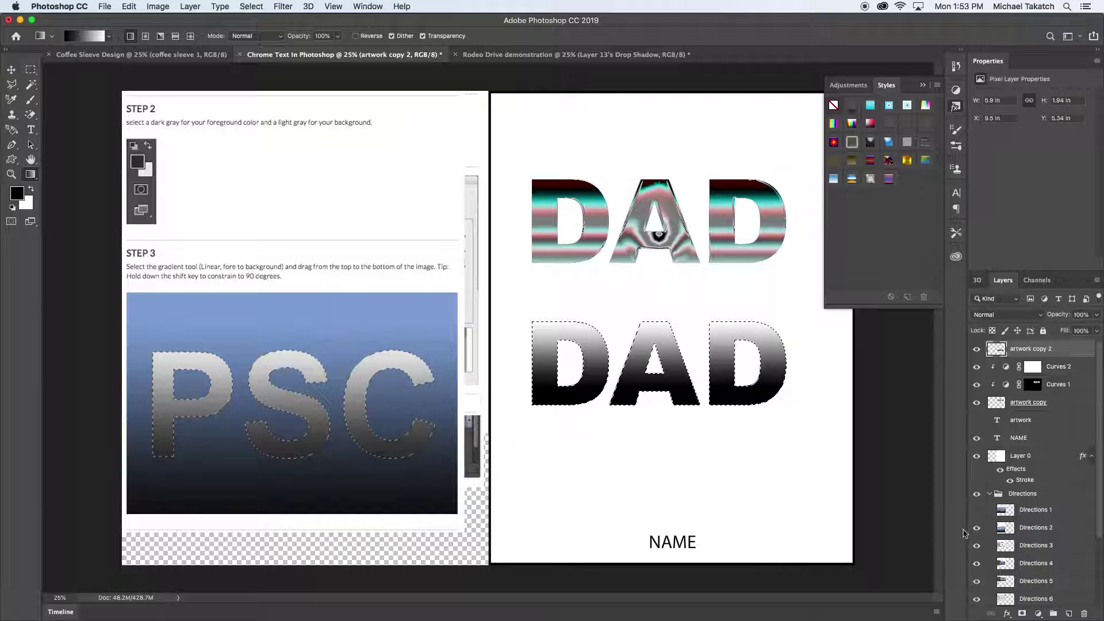
{"action": "left_click", "coordinate": [977, 527]}
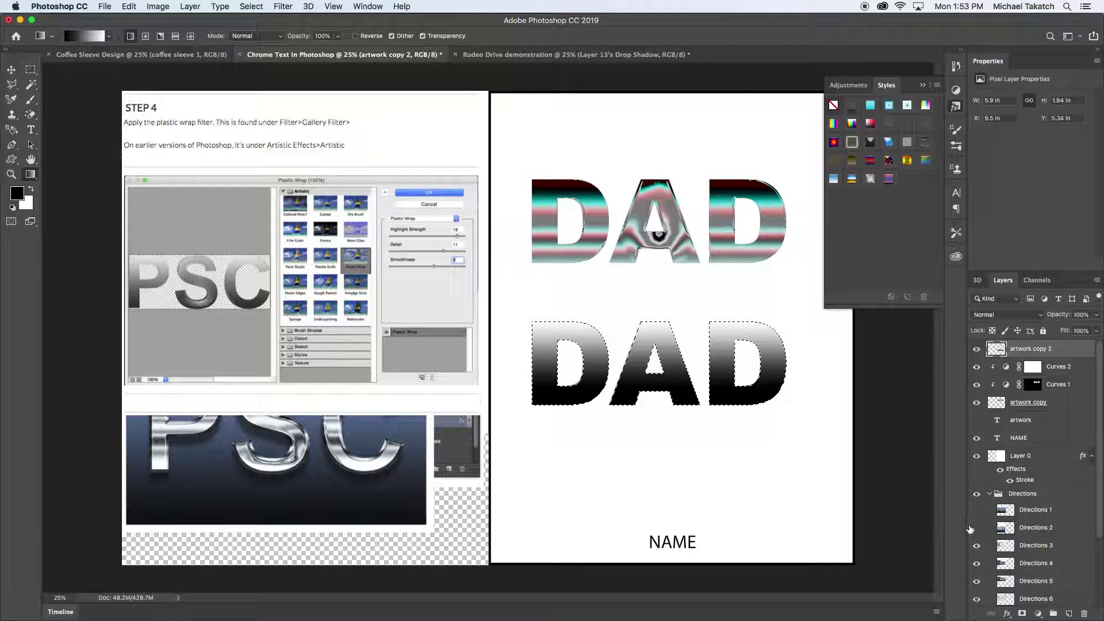
Apply the Plastic Wrap filter to the lower DAD with Highlight Strength 20, Detail 7 and Smoothness 15, and hide the Directions 3 layer
{"action": "left_click", "coordinate": [274, 7]}
{"action": "mouse_move", "coordinate": [291, 176]}
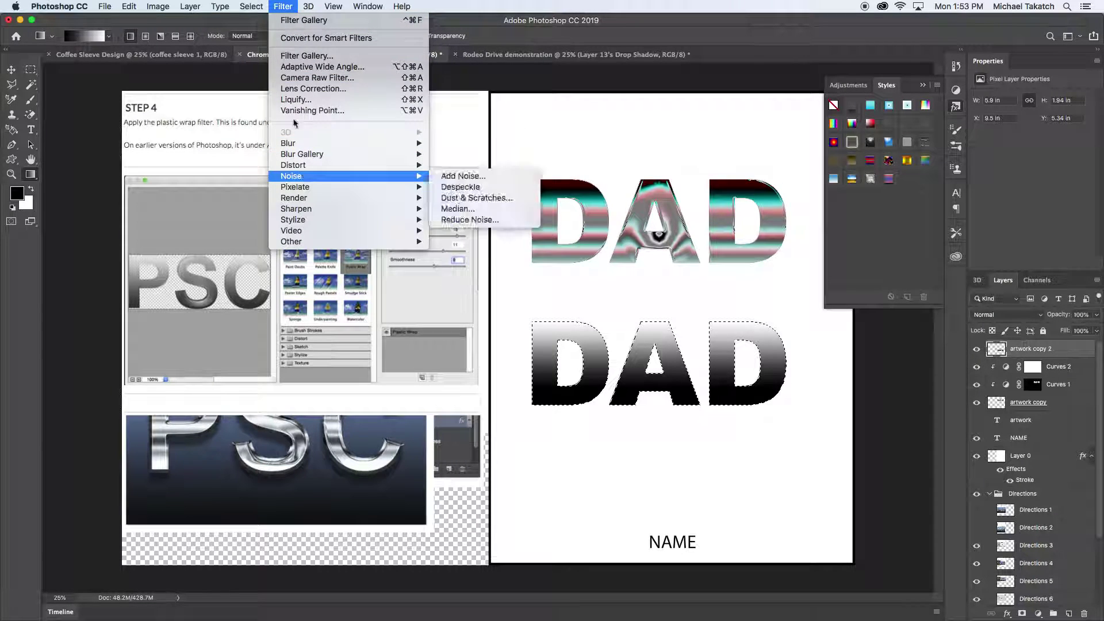
{"action": "left_click", "coordinate": [305, 56]}
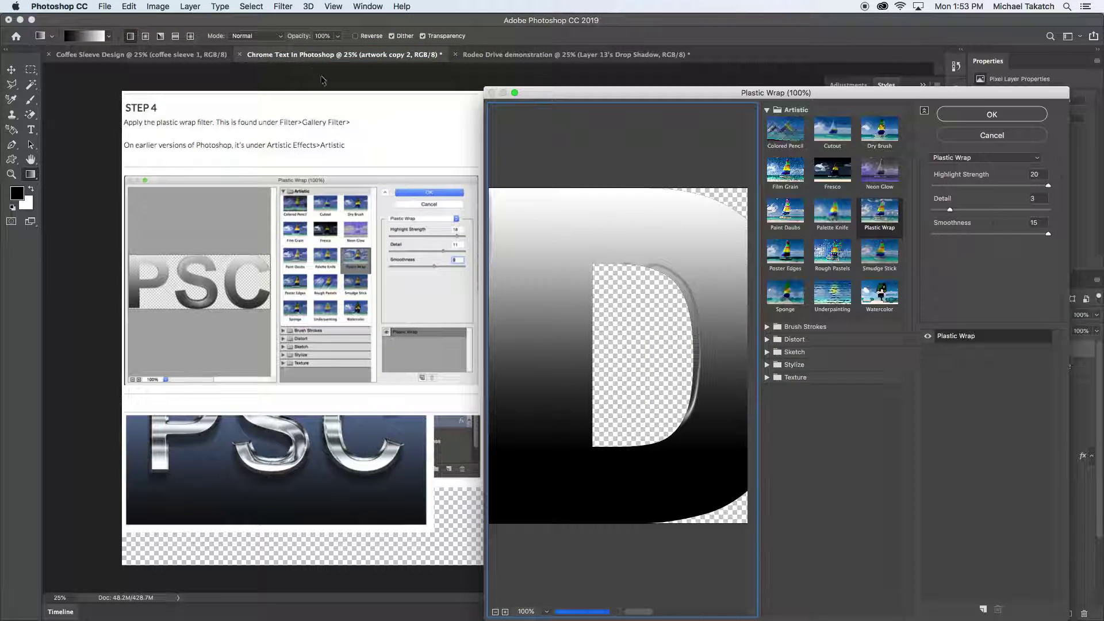
{"action": "left_click_drag", "start_coordinate": [521, 96], "coordinate": [560, 99]}
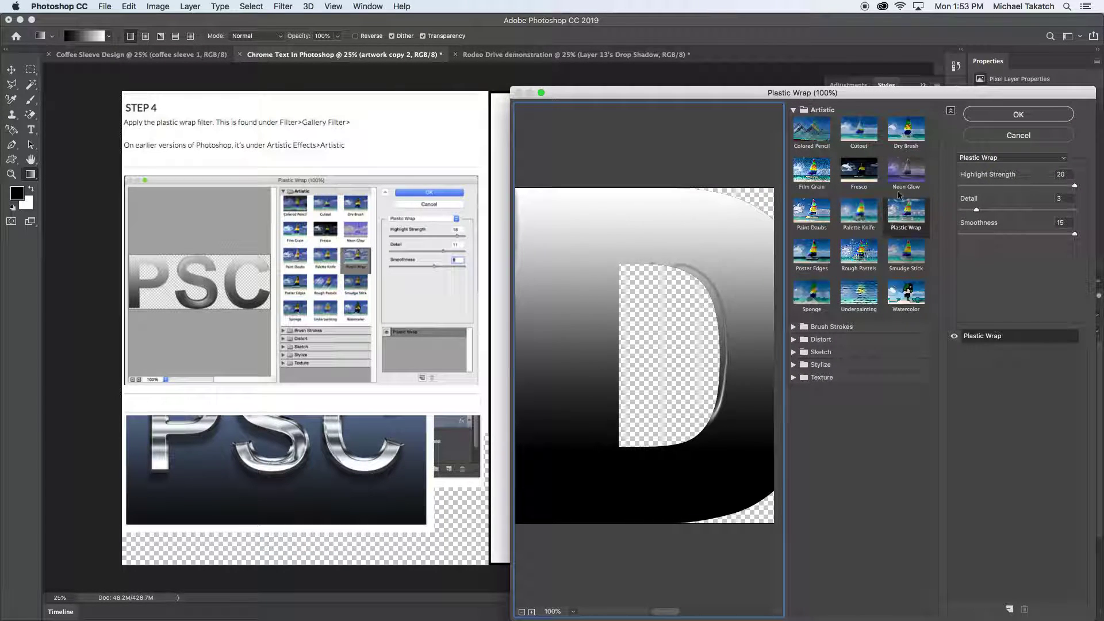
{"action": "left_click", "coordinate": [977, 162]}
{"action": "left_click", "coordinate": [978, 159]}
{"action": "left_click", "coordinate": [907, 215]}
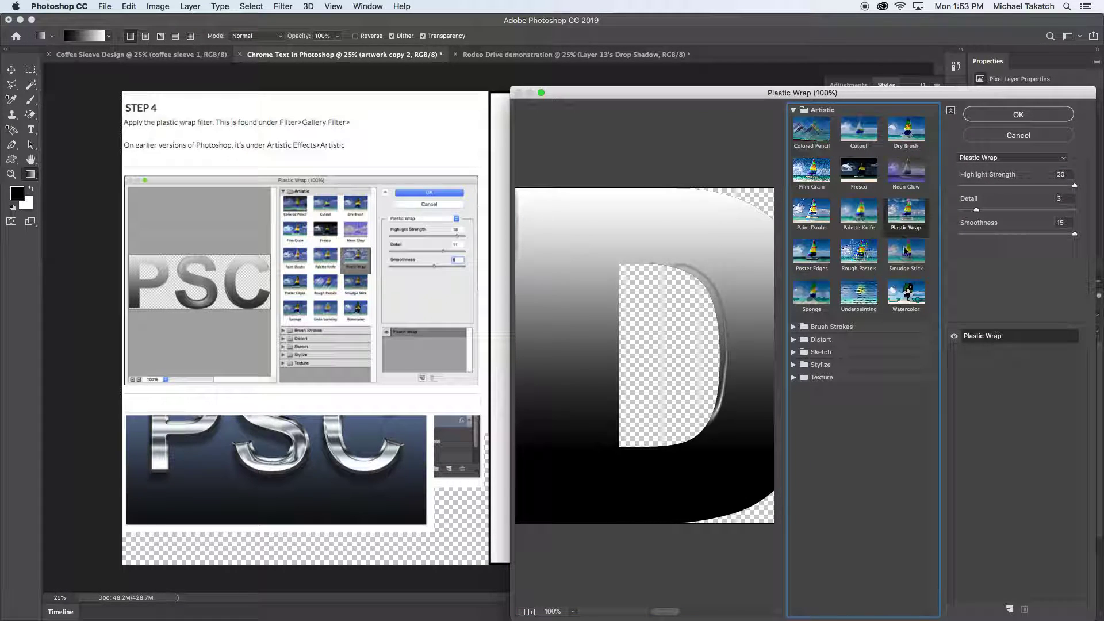
{"action": "left_click_drag", "start_coordinate": [976, 210], "coordinate": [1006, 213]}
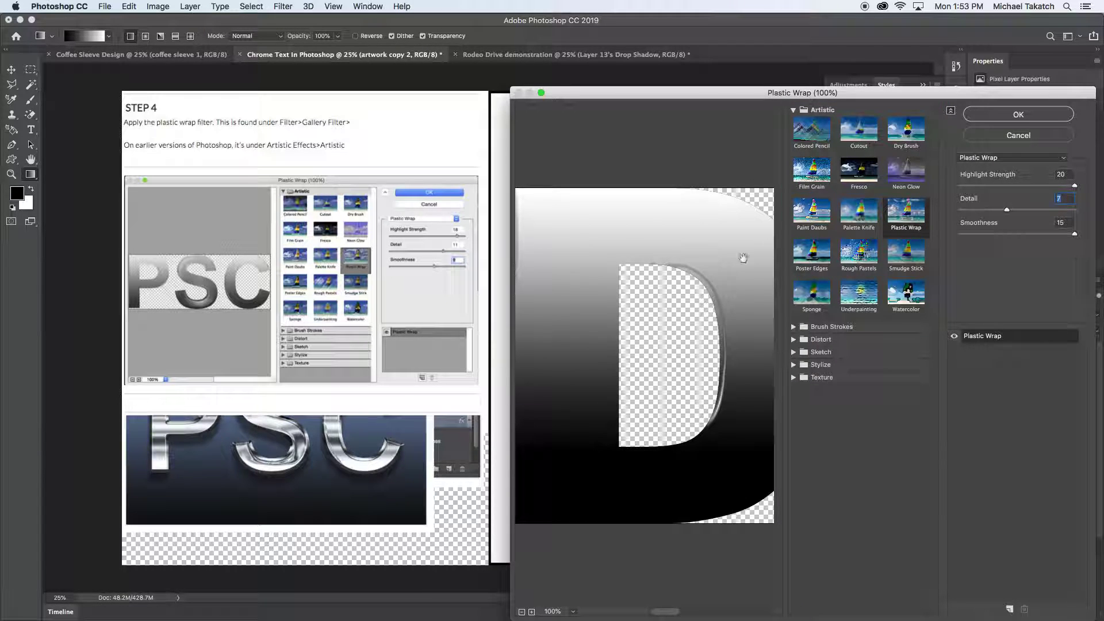
{"action": "left_click_drag", "start_coordinate": [742, 257], "coordinate": [616, 313]}
{"action": "scroll", "coordinate": [618, 313], "scroll_direction": "down", "scroll_amount": 1}
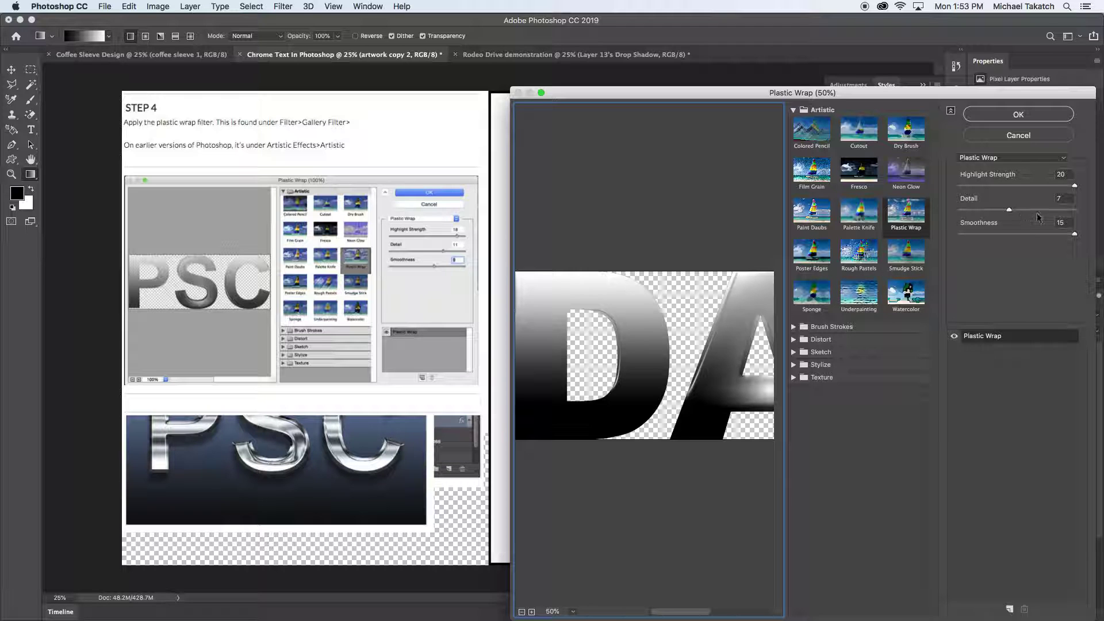
{"action": "left_click", "coordinate": [1018, 114]}
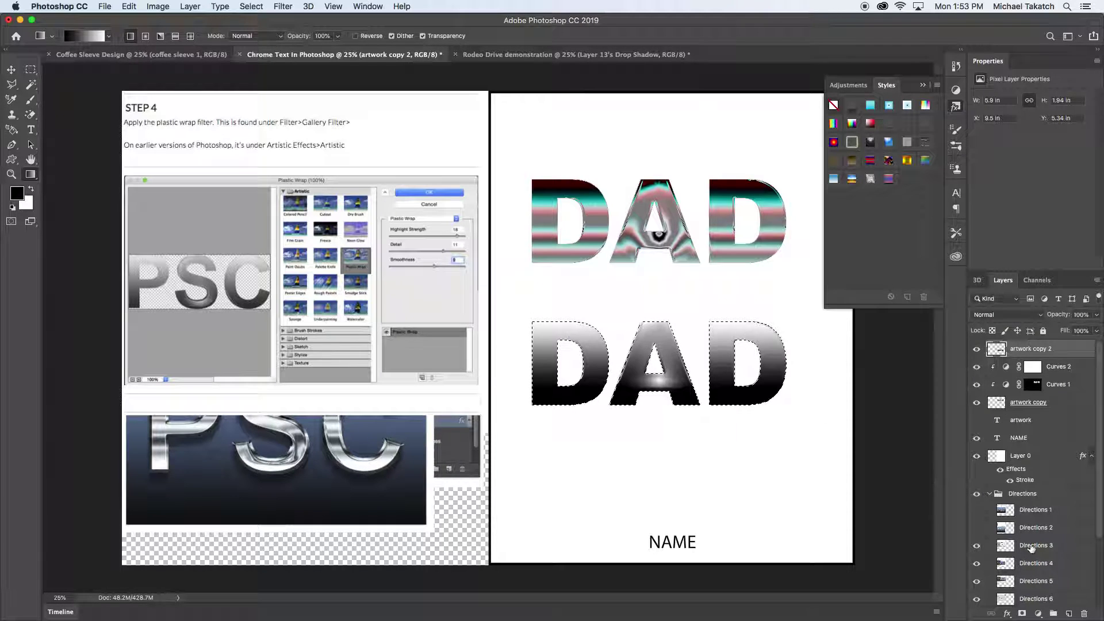
{"action": "left_click", "coordinate": [978, 544]}
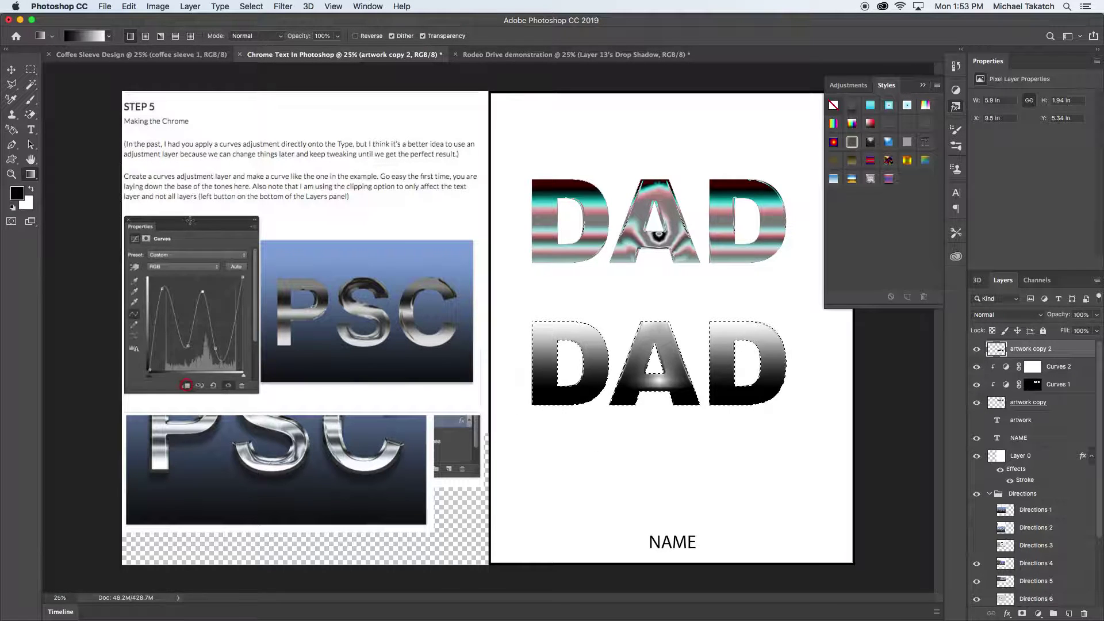
{"action": "left_click", "coordinate": [157, 6]}
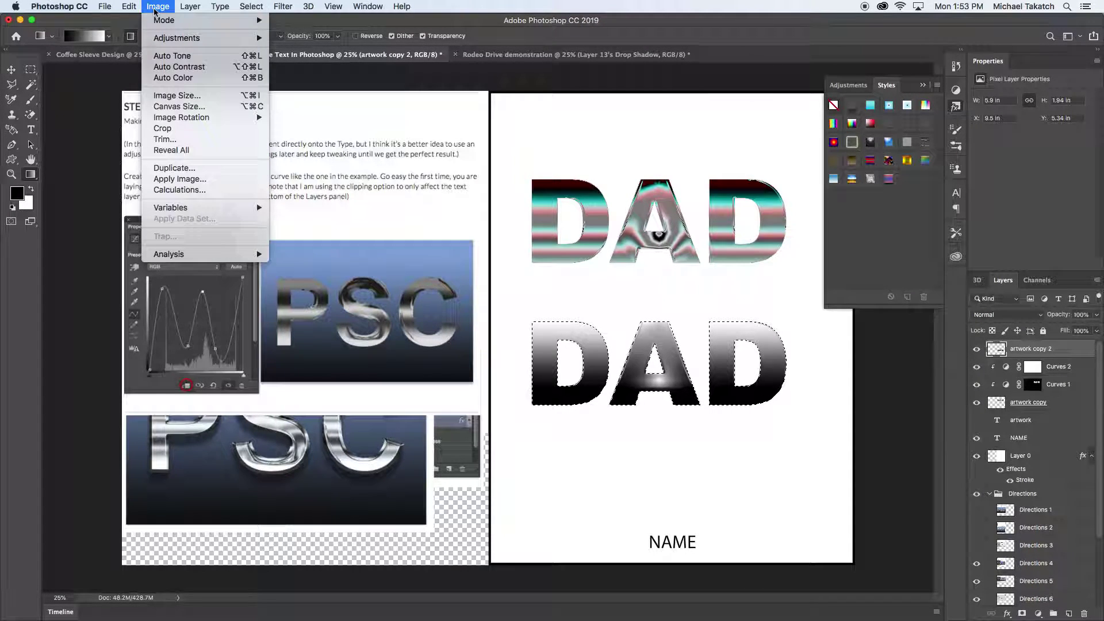
{"action": "mouse_move", "coordinate": [171, 39]}
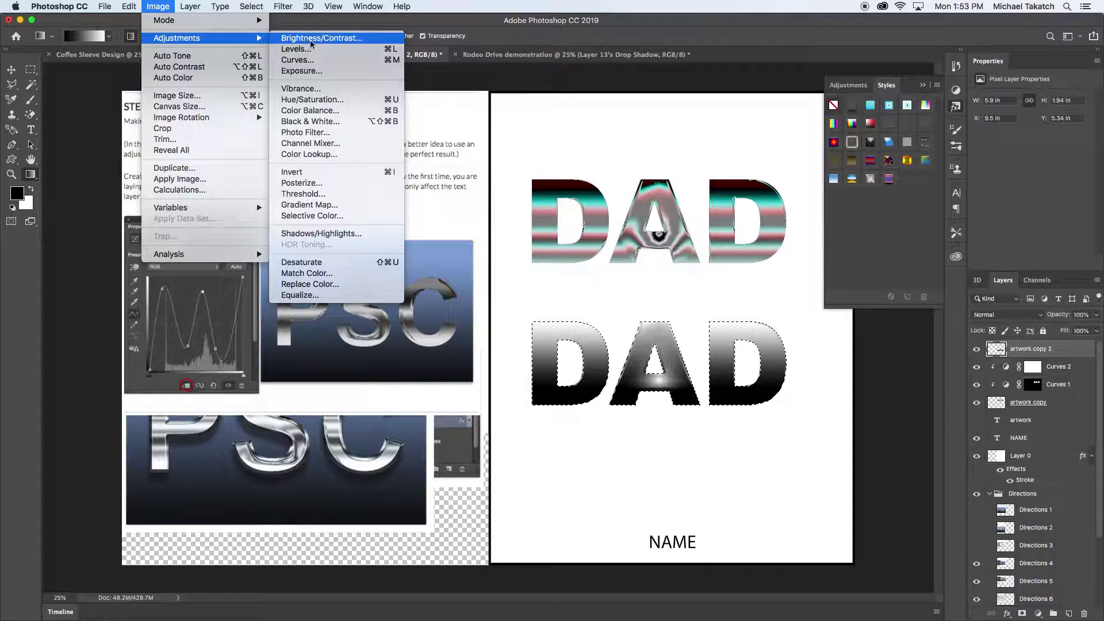
{"action": "left_click", "coordinate": [311, 60]}
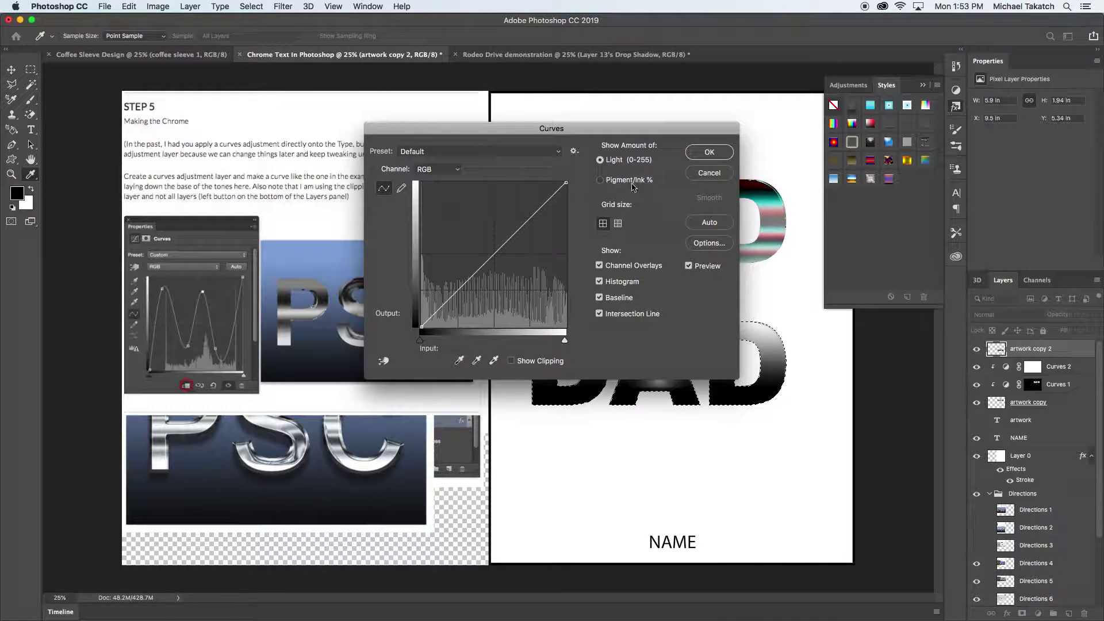
{"action": "left_click", "coordinate": [719, 174]}
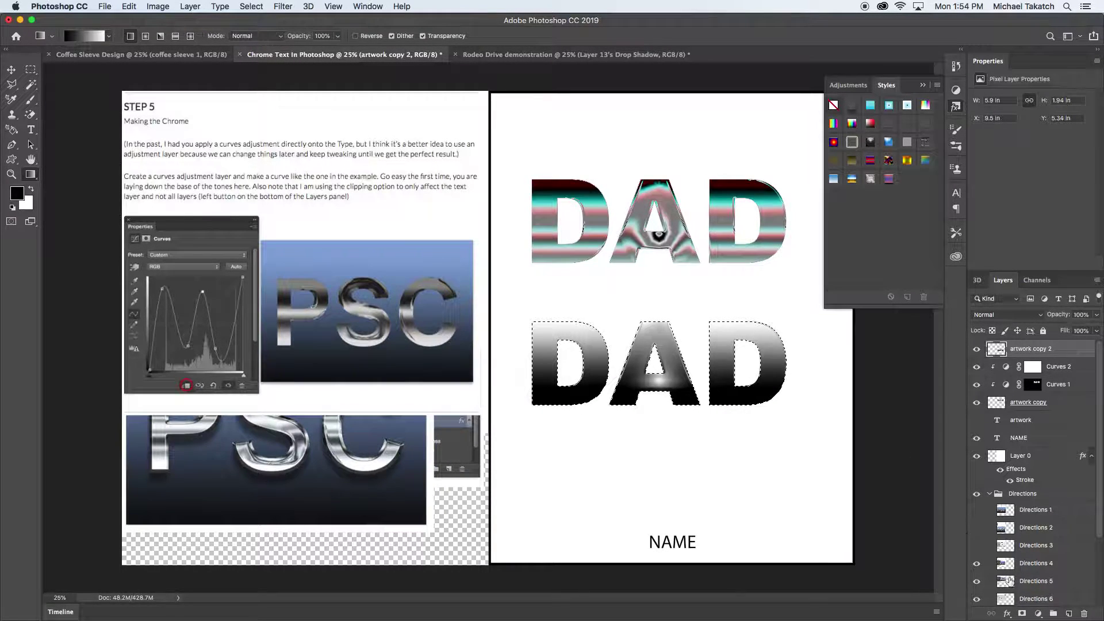
Add a Curves adjustment layer above artwork copy 2 and clip it to that layer
{"action": "left_click", "coordinate": [1039, 613]}
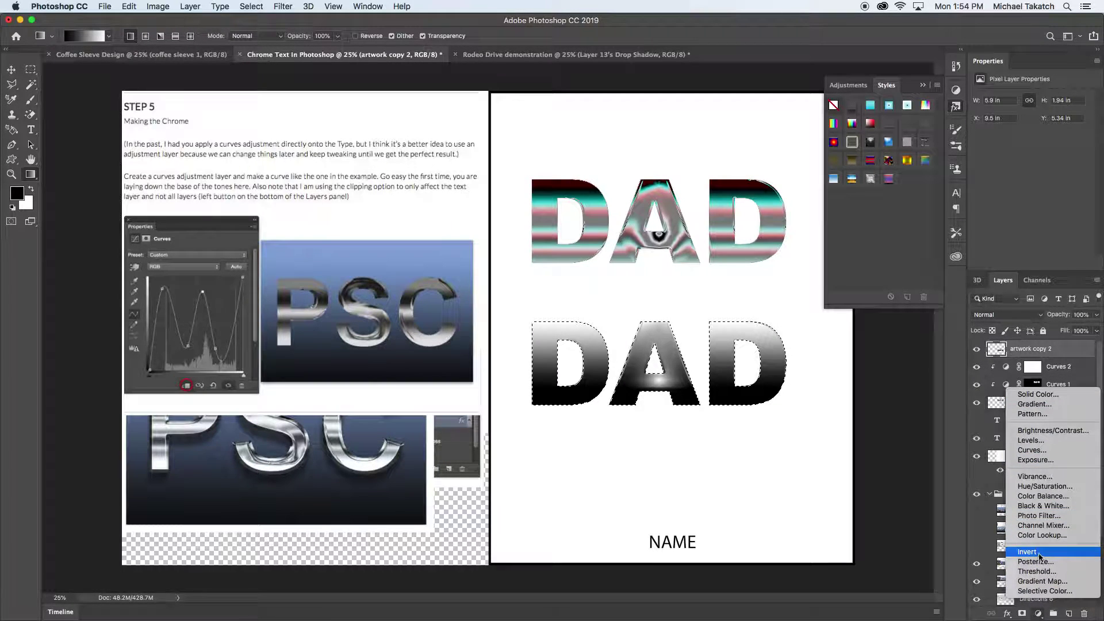
{"action": "left_click", "coordinate": [1046, 452]}
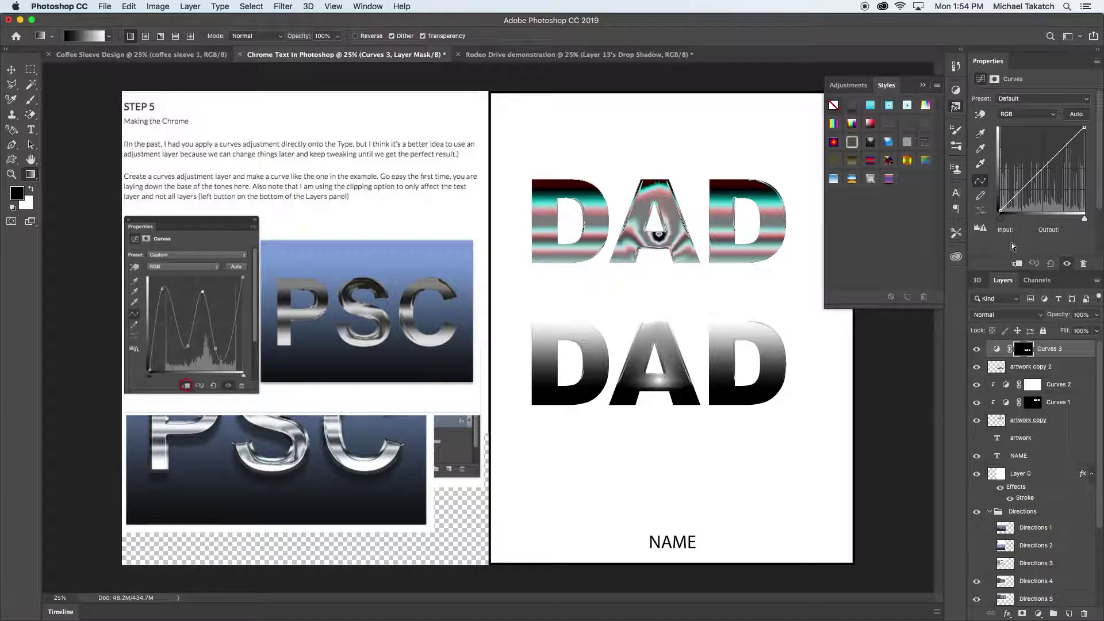
{"action": "left_click", "coordinate": [1017, 264]}
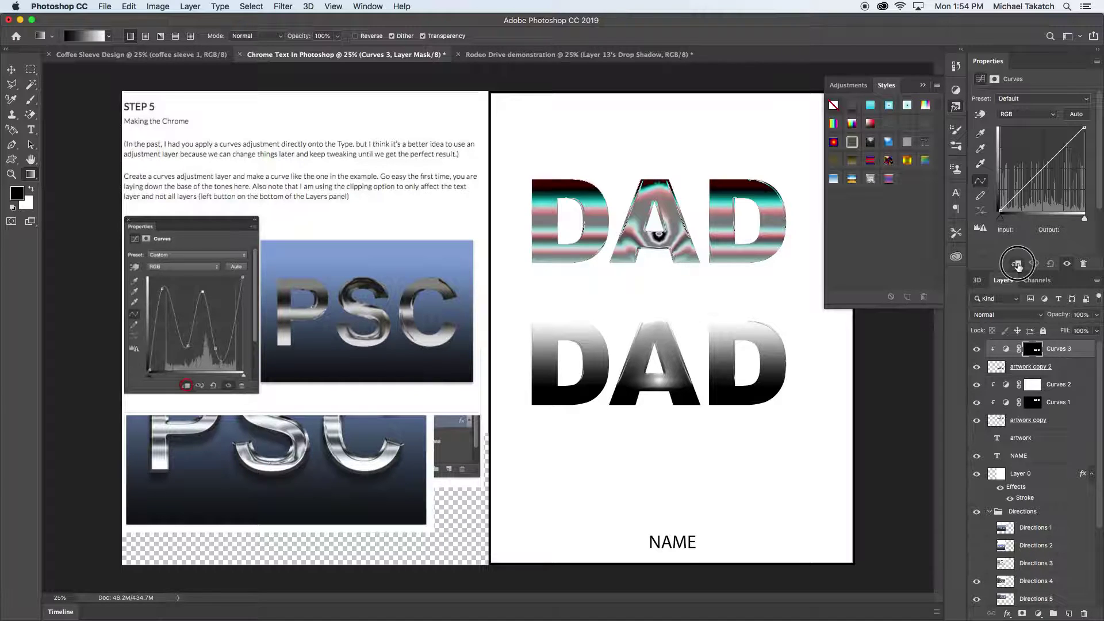
{"action": "left_click", "coordinate": [998, 353], "text": "alt"}
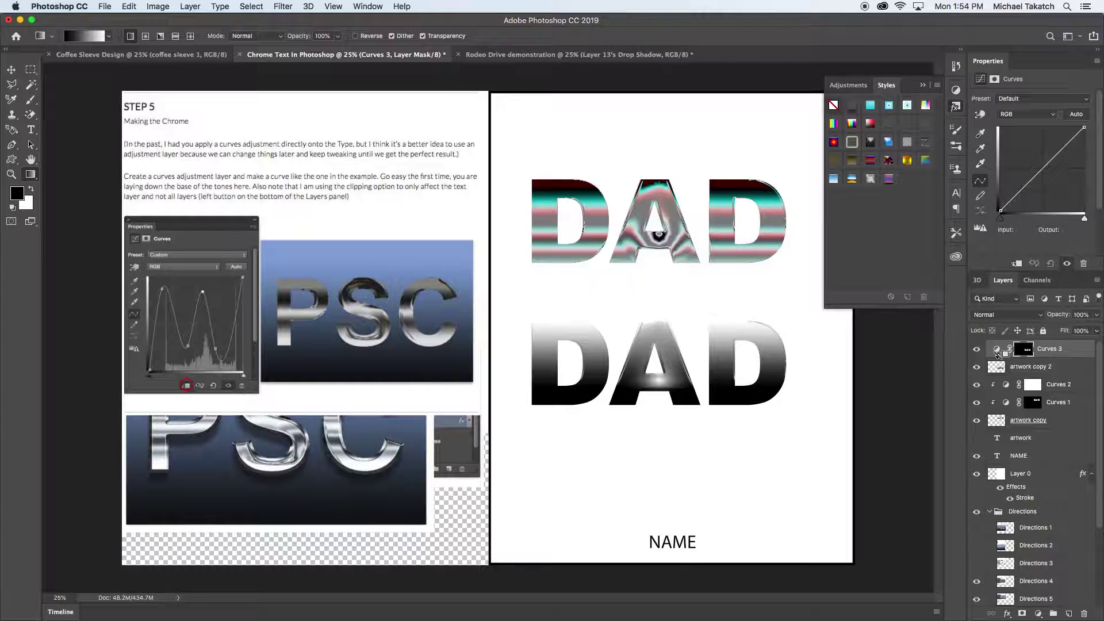
{"action": "left_click", "coordinate": [1017, 264]}
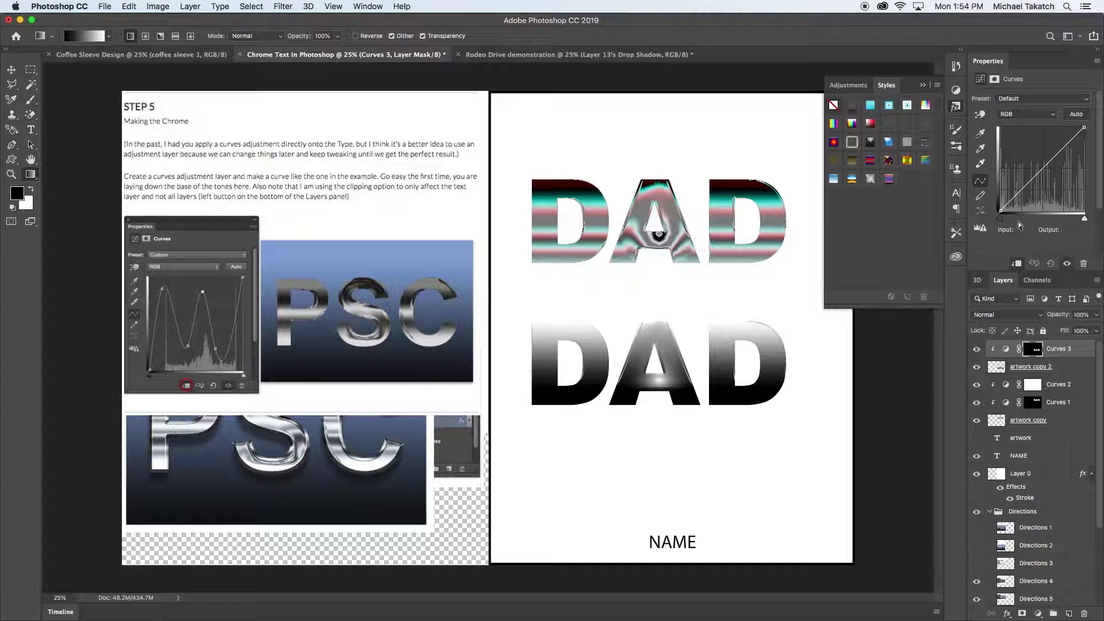
Shape the curve into two peaks and two dips with the black point raised to output 9, and hide the Directions 4 layer
{"action": "left_click_drag", "start_coordinate": [1020, 193], "coordinate": [1063, 196]}
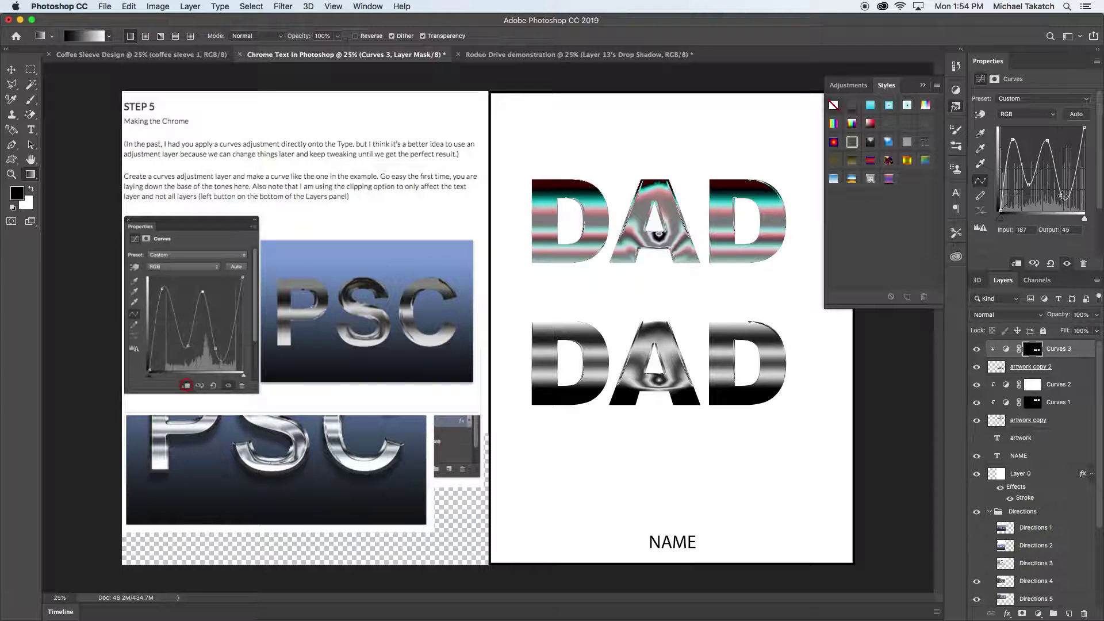
{"action": "mouse_move", "coordinate": [1001, 214]}
{"action": "left_mouse_down"}
{"action": "mouse_move", "coordinate": [1003, 200]}
{"action": "mouse_move", "coordinate": [999, 210]}
{"action": "left_mouse_up"}
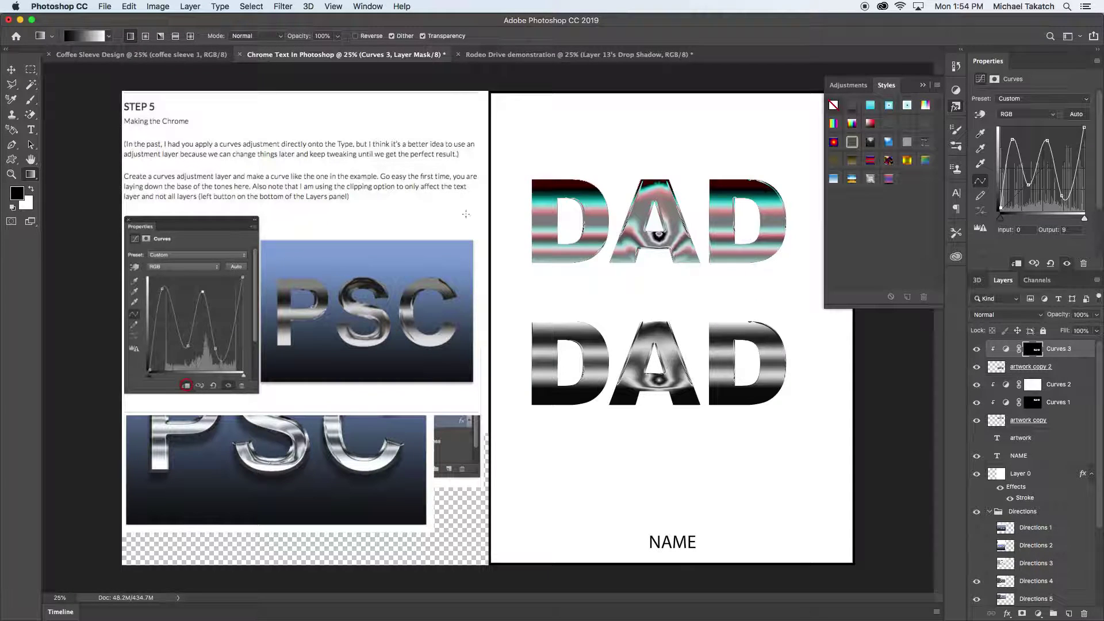
{"action": "left_click", "coordinate": [977, 582]}
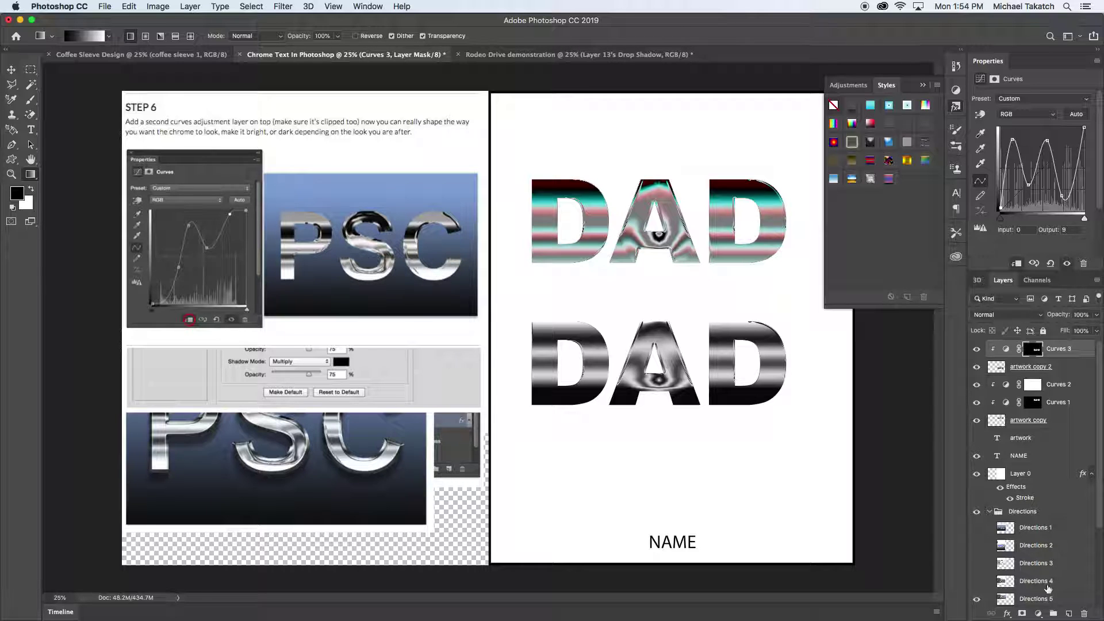
Add a second clipped Curves adjustment layer and shape it with a shadow peak, a dip at input 83, output 38, and raised highlights
{"action": "left_click", "coordinate": [1038, 614]}
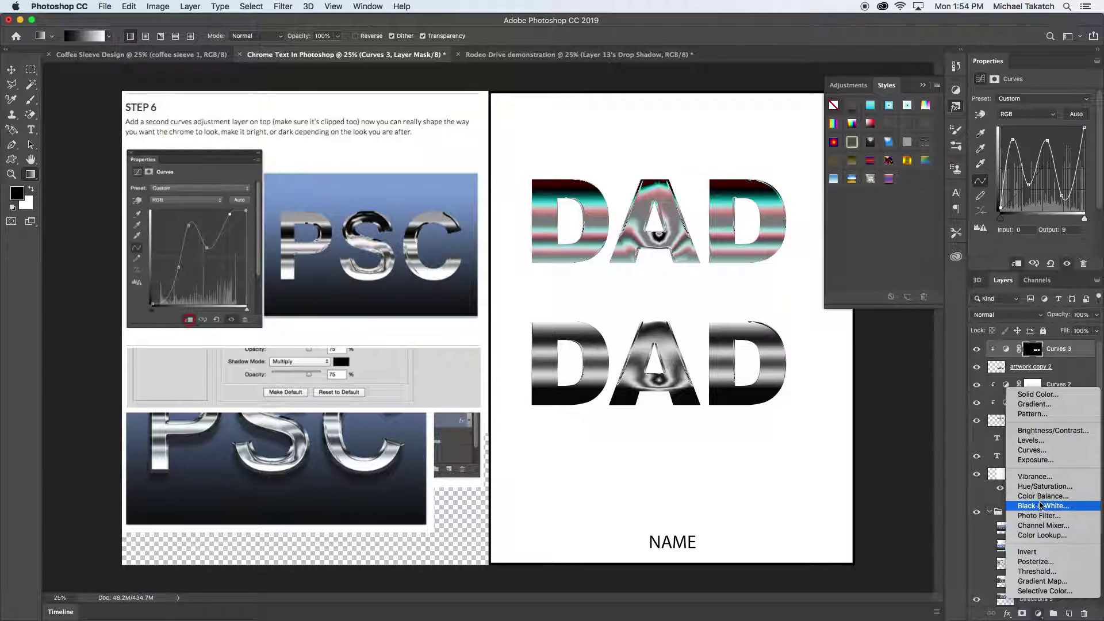
{"action": "left_click", "coordinate": [1041, 451]}
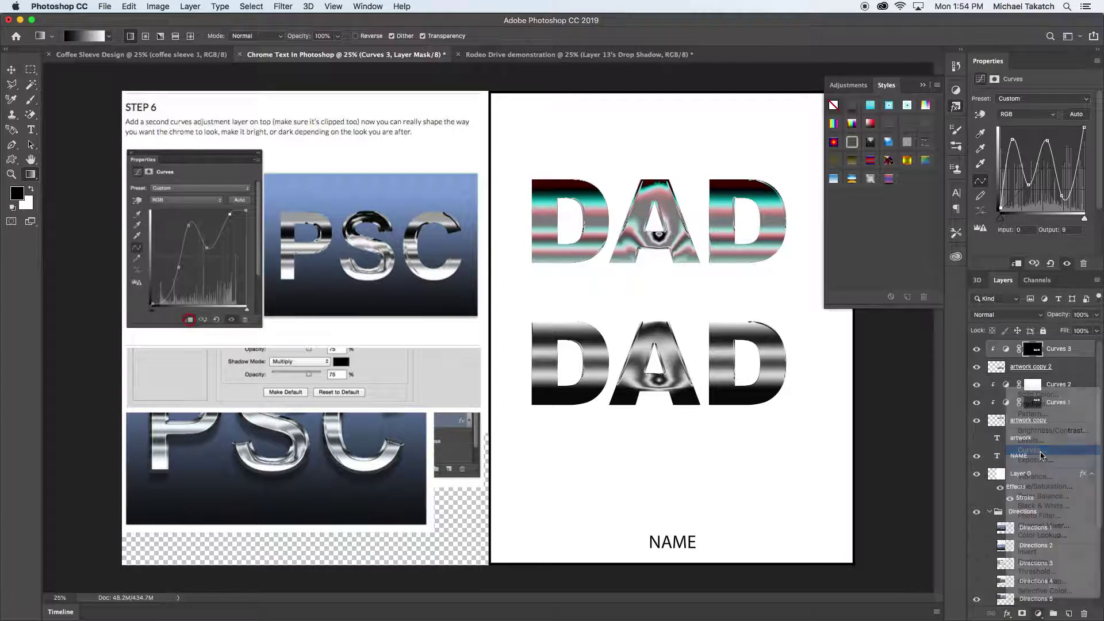
{"action": "left_click", "coordinate": [1018, 264]}
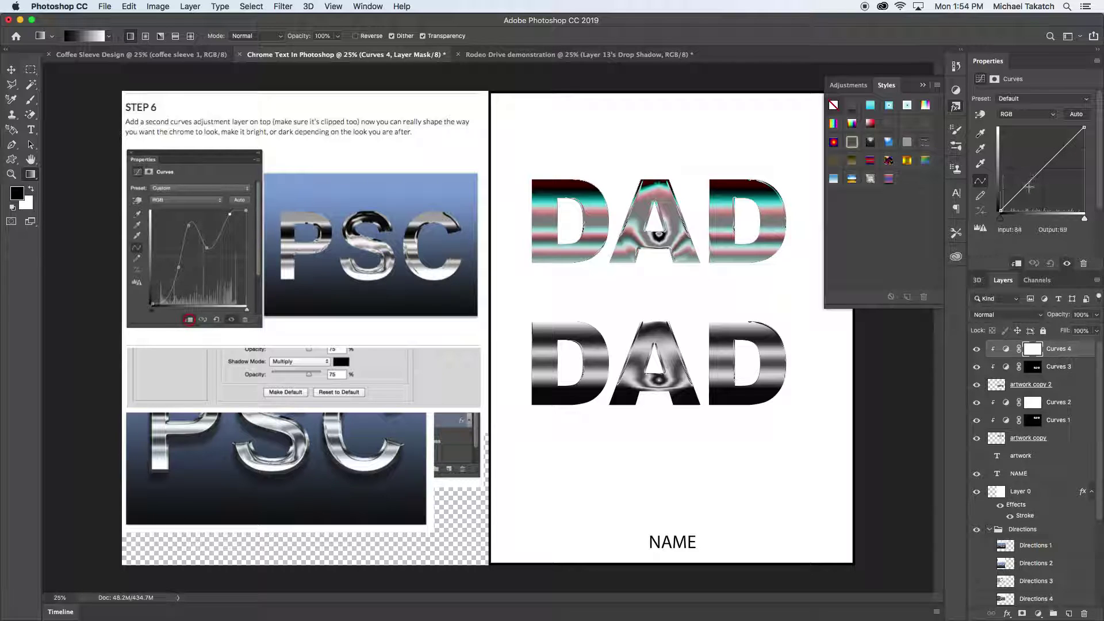
{"action": "mouse_move", "coordinate": [1023, 187]}
{"action": "left_mouse_down"}
{"action": "mouse_move", "coordinate": [1017, 144]}
{"action": "mouse_move", "coordinate": [1032, 182]}
{"action": "mouse_move", "coordinate": [1063, 164]}
{"action": "mouse_move", "coordinate": [1054, 144]}
{"action": "mouse_move", "coordinate": [1072, 179]}
{"action": "mouse_move", "coordinate": [1073, 144]}
{"action": "mouse_move", "coordinate": [1028, 197]}
{"action": "left_mouse_up"}
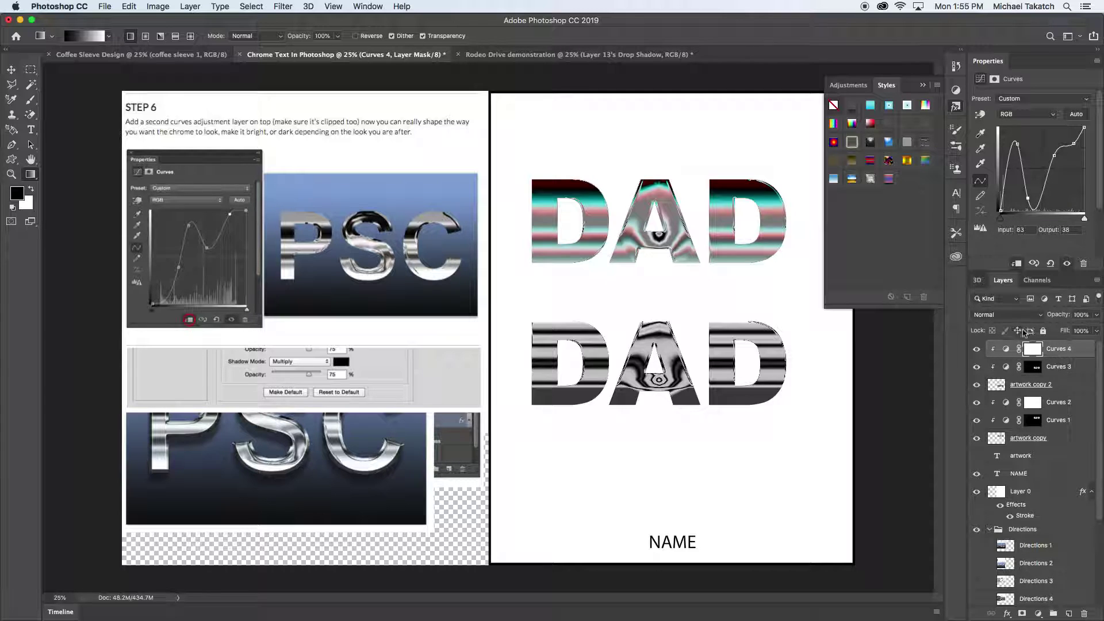
Hide the Directions 5 layer, and toggle the artwork copy layer's visibility off and back on
{"action": "scroll", "coordinate": [1012, 569], "scroll_direction": "down", "scroll_amount": 5}
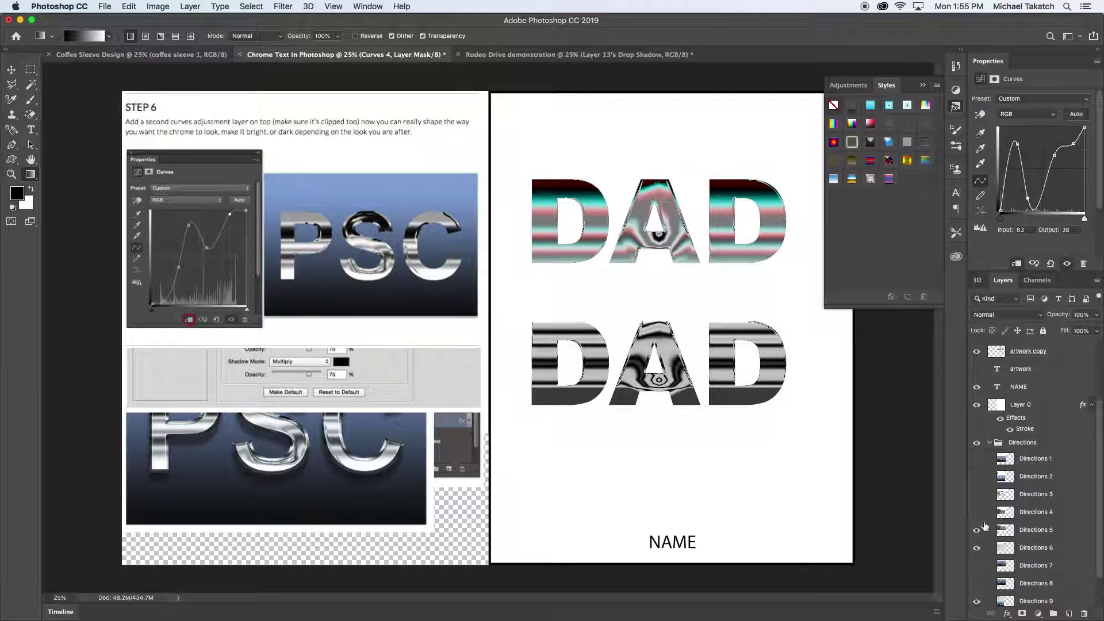
{"action": "left_click", "coordinate": [977, 532]}
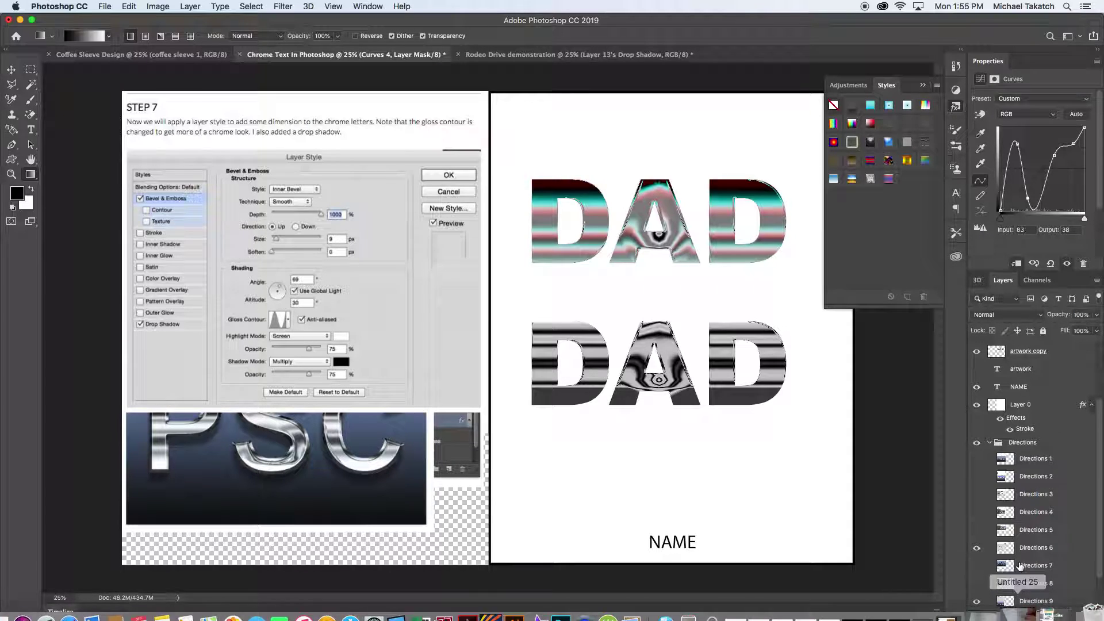
{"action": "left_click", "coordinate": [976, 351]}
{"action": "left_click", "coordinate": [976, 351]}
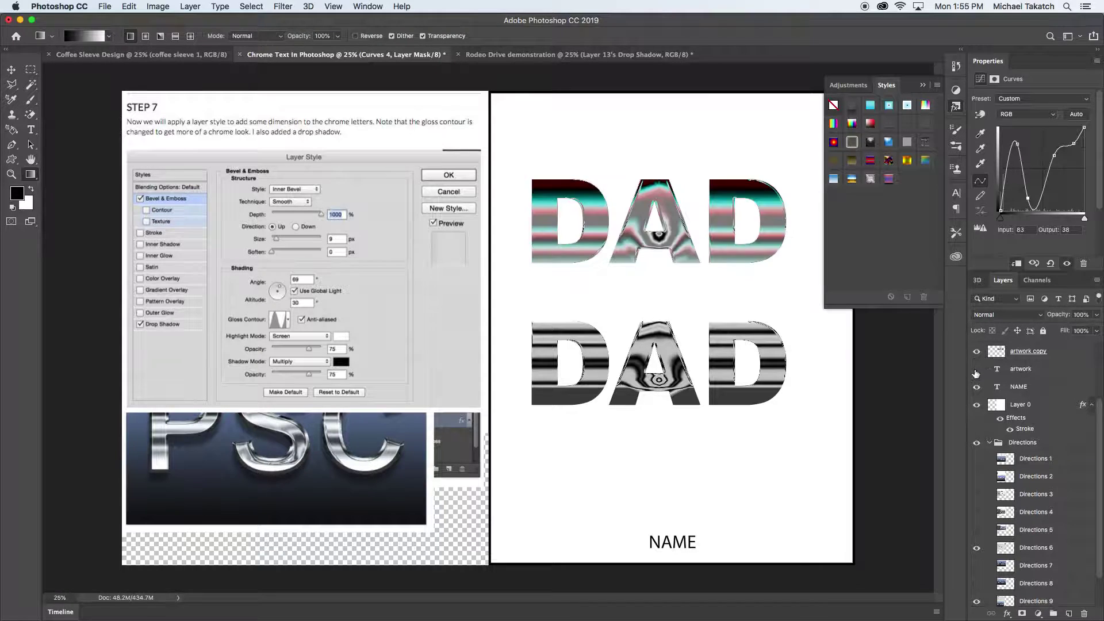
{"action": "left_click", "coordinate": [976, 386]}
{"action": "left_click", "coordinate": [976, 405]}
{"action": "left_click", "coordinate": [975, 405]}
{"action": "scroll", "coordinate": [1063, 414], "scroll_direction": "up", "scroll_amount": 5}
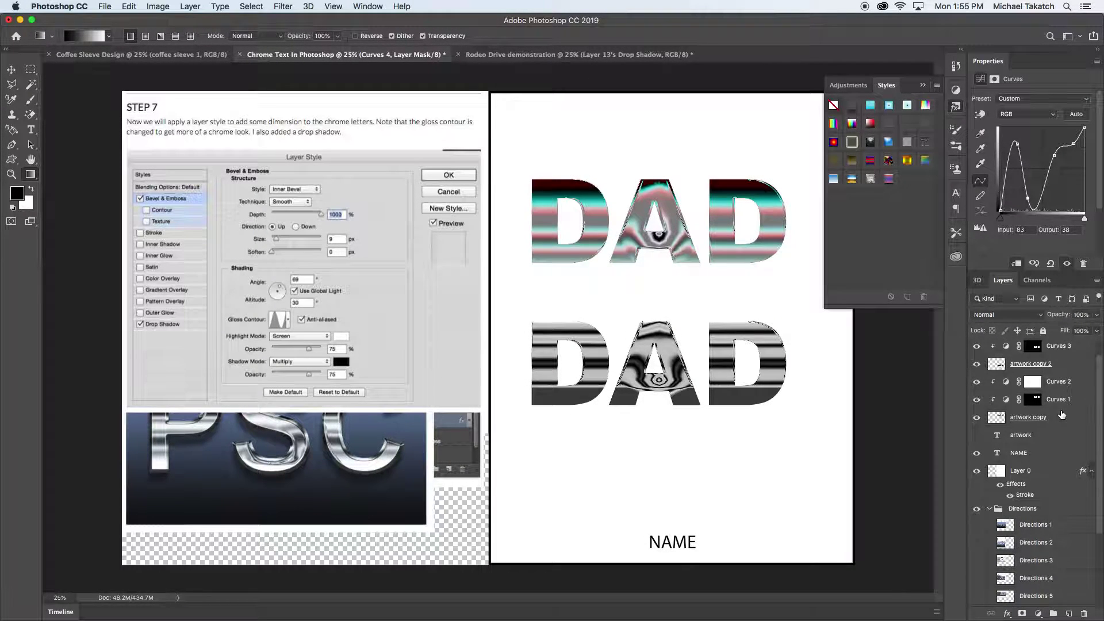
{"action": "left_click", "coordinate": [975, 384]}
{"action": "left_click", "coordinate": [975, 384]}
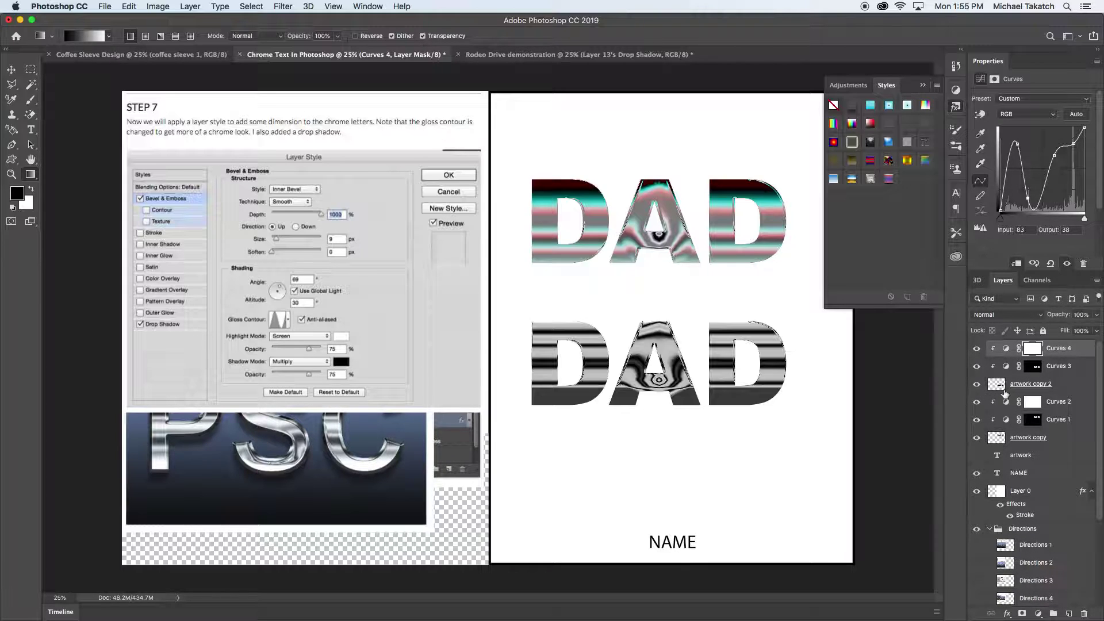
Open the layer style settings of artwork copy 2 and add a Bevel & Emboss effect
{"action": "double_click", "coordinate": [1081, 390]}
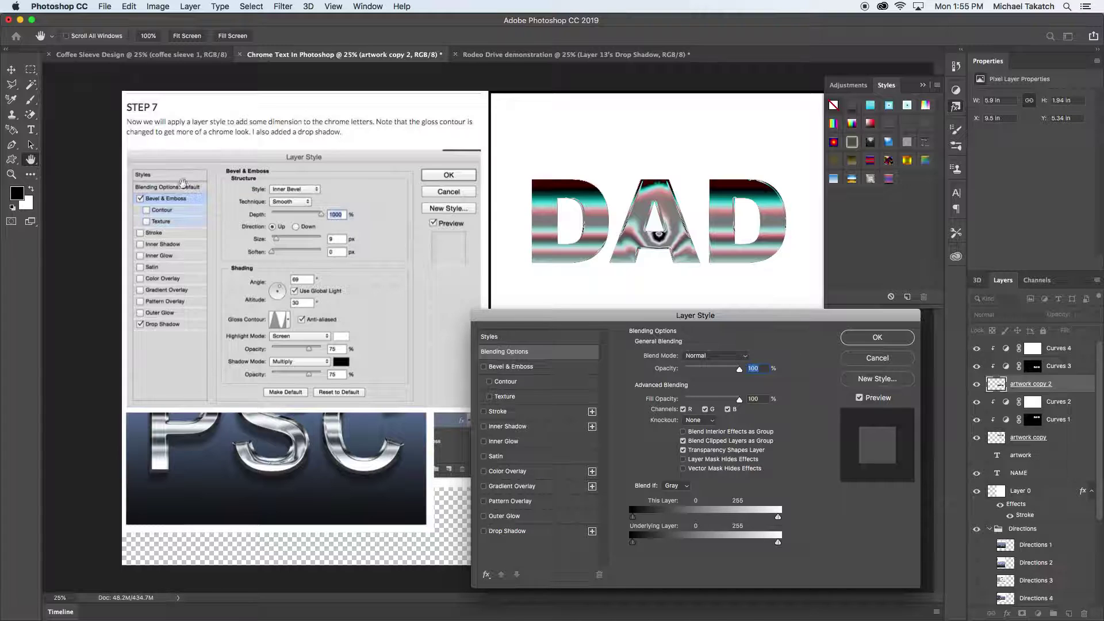
{"action": "left_click", "coordinate": [513, 368]}
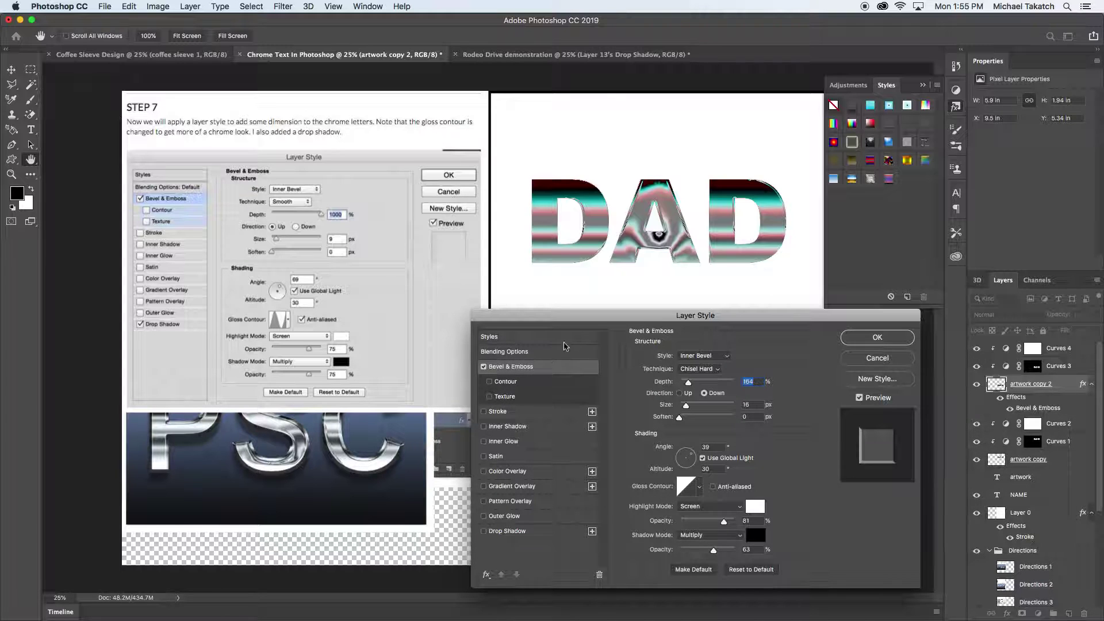
{"action": "left_click_drag", "start_coordinate": [563, 315], "coordinate": [743, 176]}
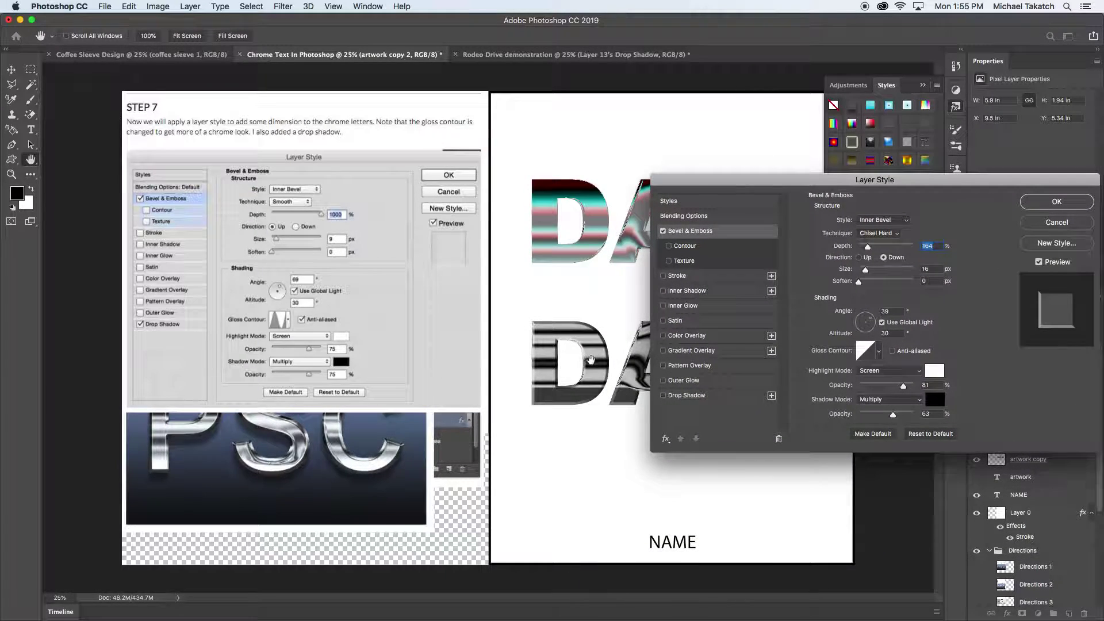
{"action": "left_click", "coordinate": [664, 231]}
{"action": "left_click", "coordinate": [866, 351]}
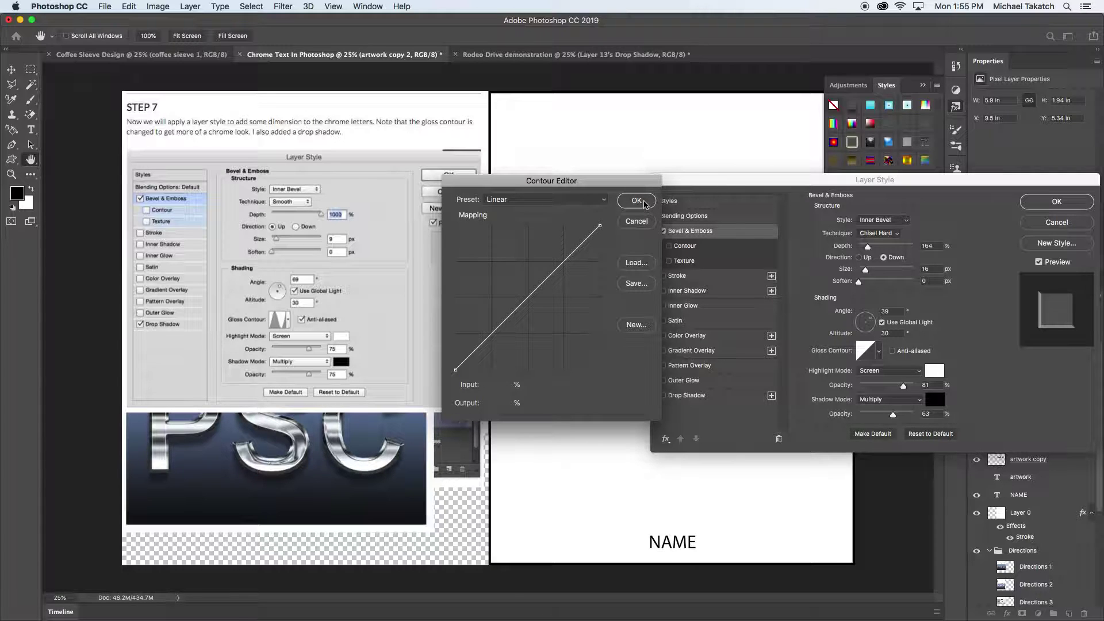
{"action": "left_click", "coordinate": [642, 222]}
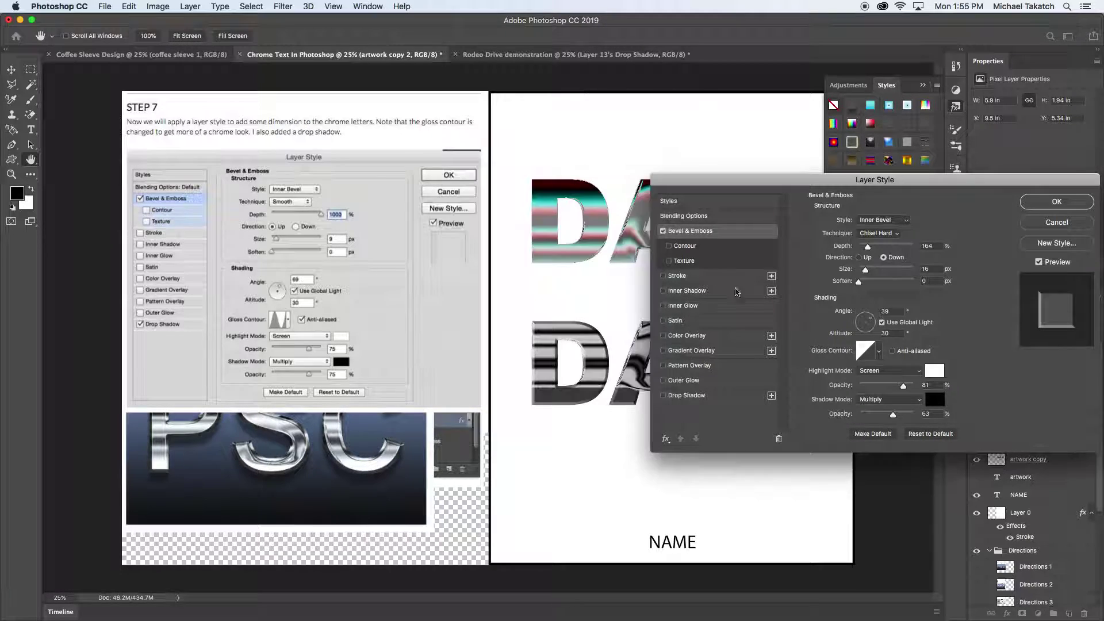
Compare several gloss contours for the bevel, choose the double-peak preset and apply the layer style to artwork copy 2
{"action": "left_click", "coordinate": [874, 353]}
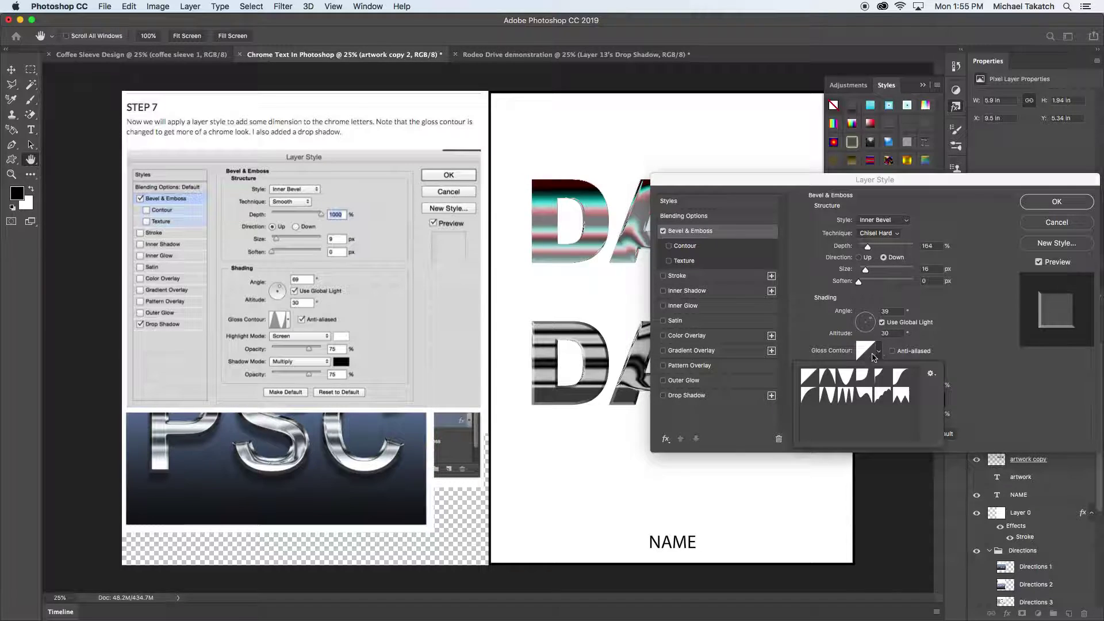
{"action": "left_click", "coordinate": [828, 396]}
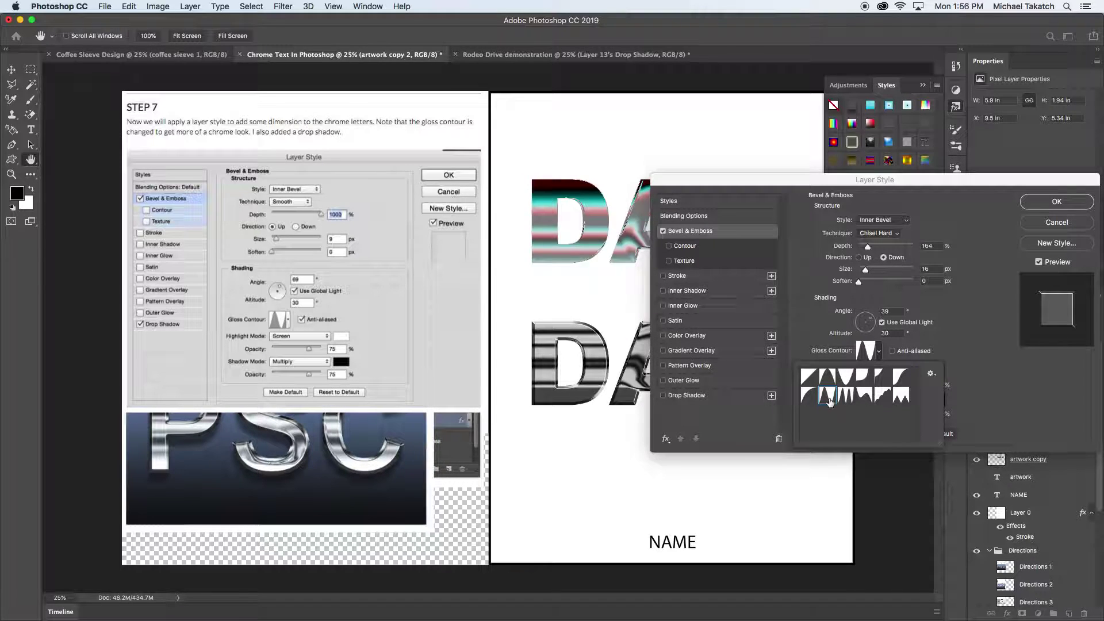
{"action": "left_click", "coordinate": [857, 397]}
{"action": "left_click", "coordinate": [847, 400]}
{"action": "left_click", "coordinate": [898, 401]}
{"action": "left_click", "coordinate": [827, 396]}
{"action": "left_click", "coordinate": [1050, 207]}
{"action": "left_click", "coordinate": [1054, 202]}
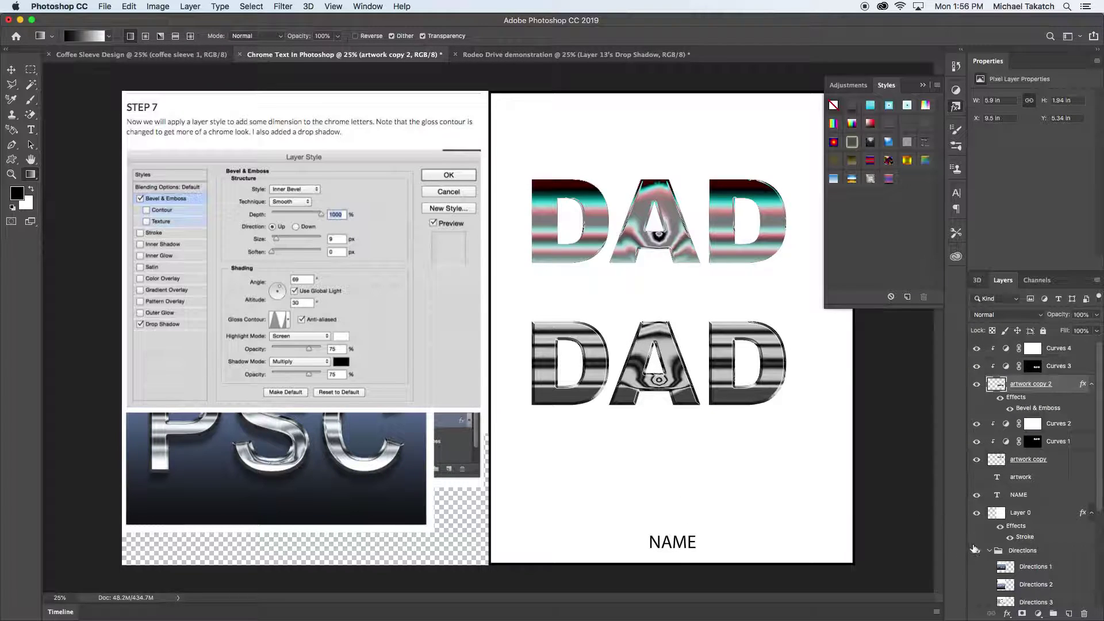
Go through the remaining instruction images and hide Directions 6 to 10, leaving Directions 11 on display
{"action": "scroll", "coordinate": [979, 554], "scroll_direction": "down", "scroll_amount": 5}
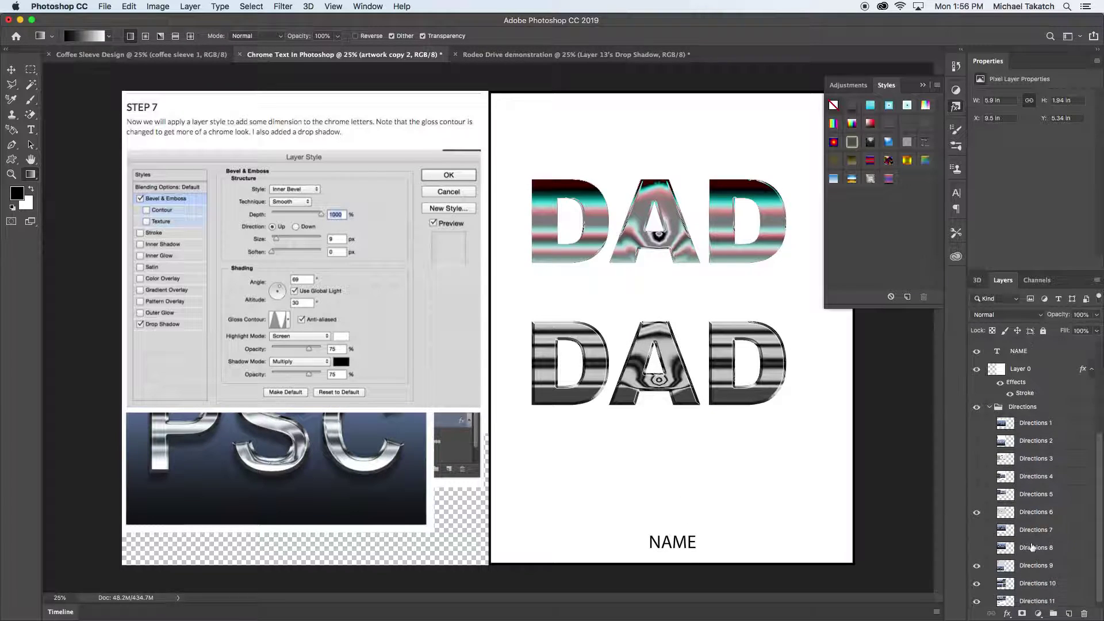
{"action": "left_click", "coordinate": [977, 509]}
{"action": "left_click", "coordinate": [977, 563]}
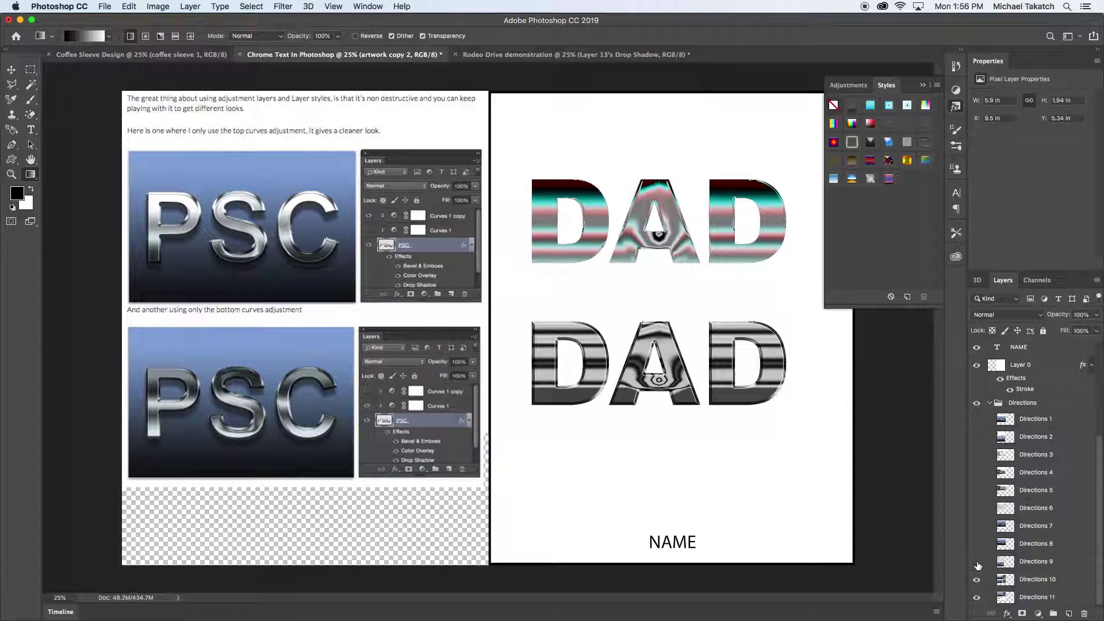
{"action": "left_click", "coordinate": [976, 563]}
{"action": "left_click", "coordinate": [977, 526]}
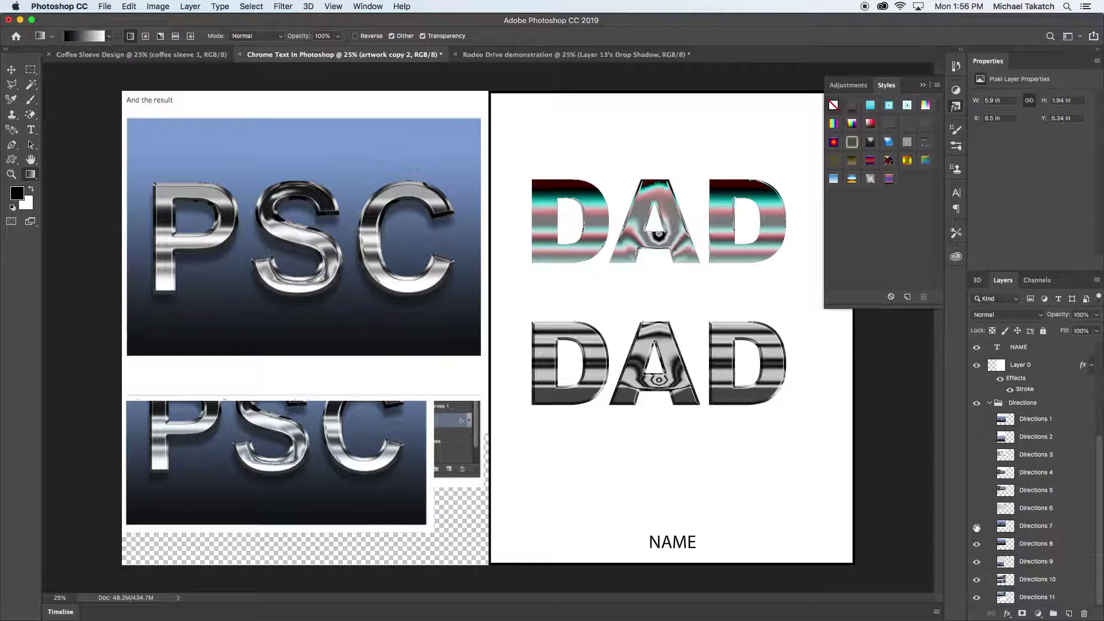
{"action": "left_click", "coordinate": [976, 527]}
{"action": "left_click", "coordinate": [976, 544]}
{"action": "left_click", "coordinate": [977, 561]}
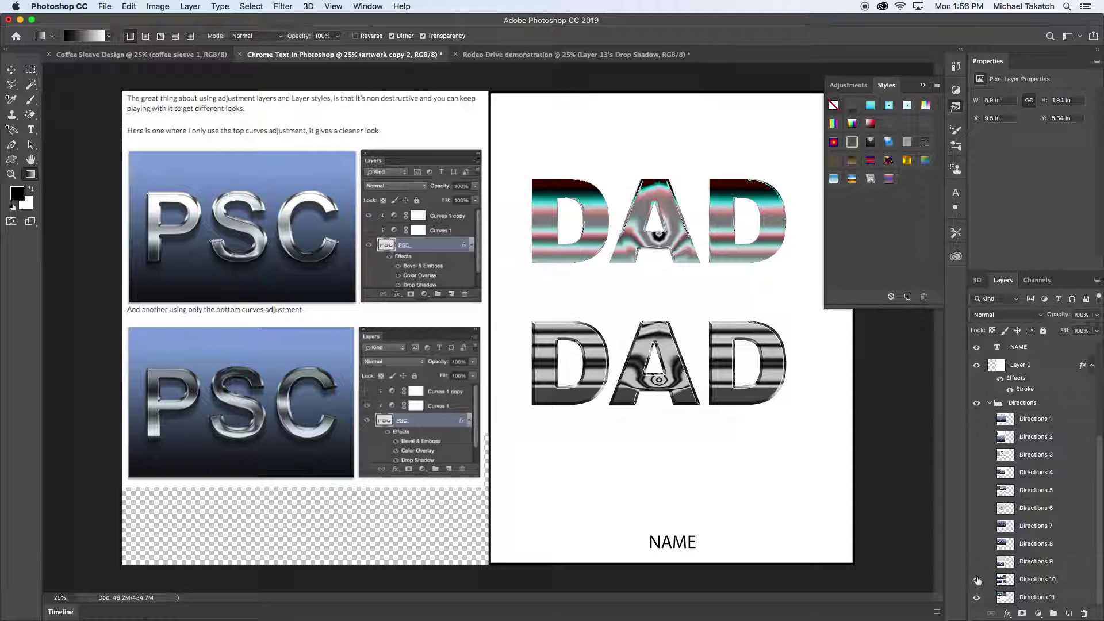
{"action": "left_click", "coordinate": [977, 580]}
Create a new empty layer directly above Curves 2, beneath artwork copy 2
{"action": "scroll", "coordinate": [1061, 436], "scroll_direction": "up", "scroll_amount": 2}
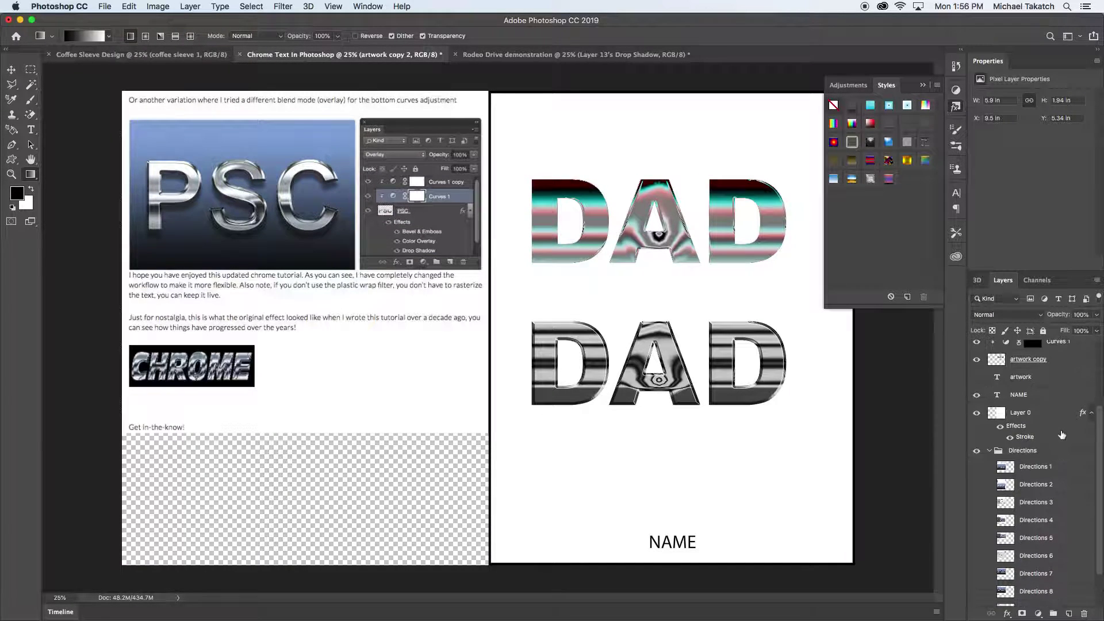
{"action": "scroll", "coordinate": [1061, 436], "scroll_direction": "up", "scroll_amount": 3}
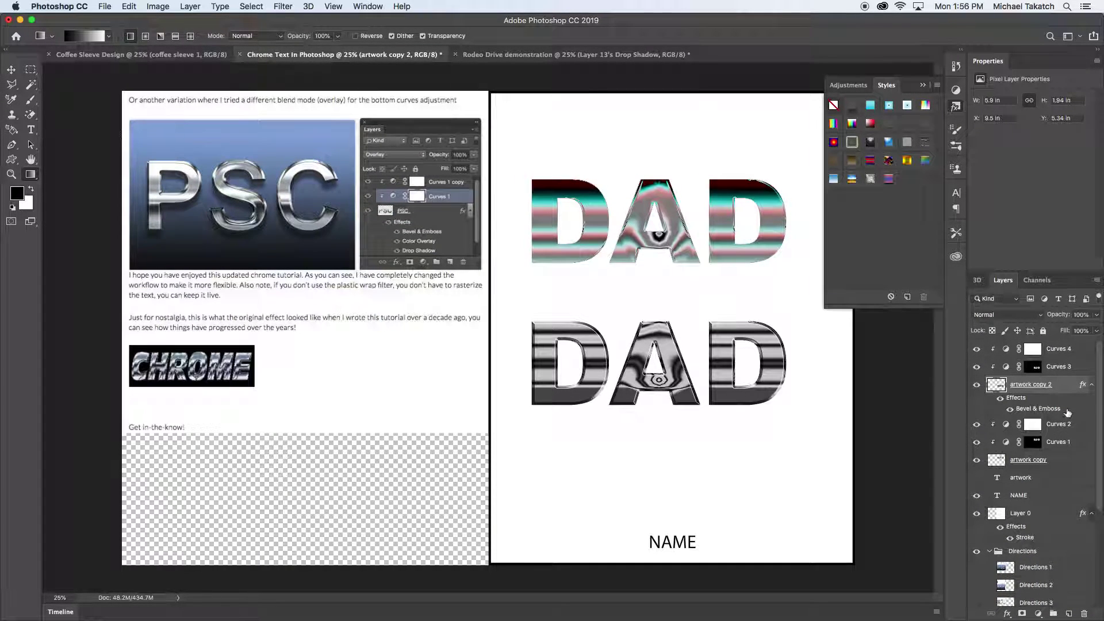
{"action": "left_click", "coordinate": [1079, 425]}
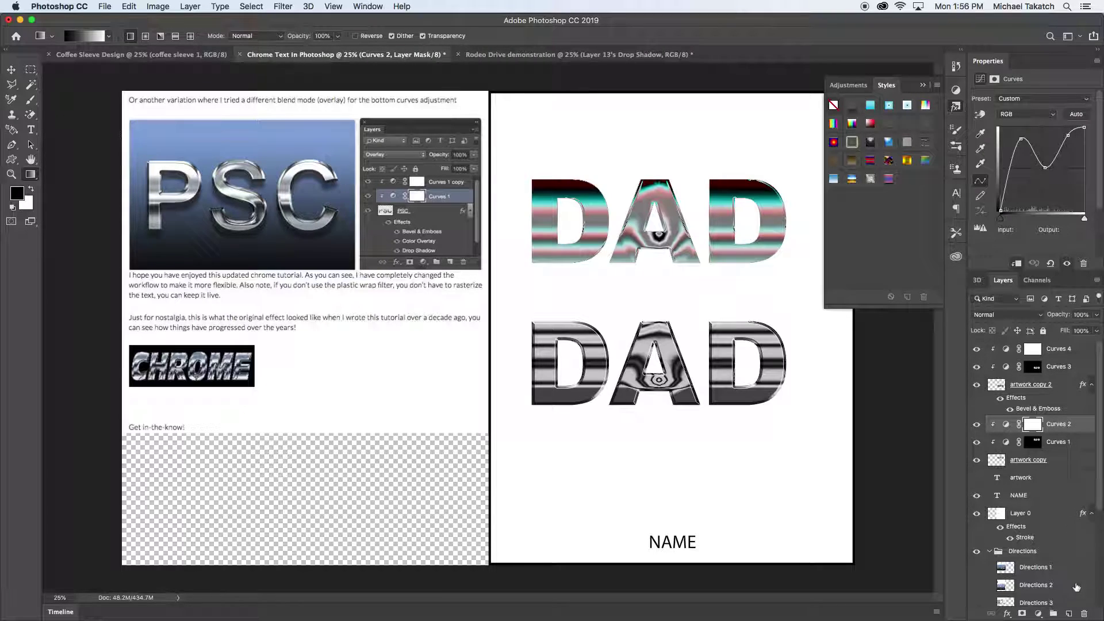
{"action": "left_click", "coordinate": [1069, 613]}
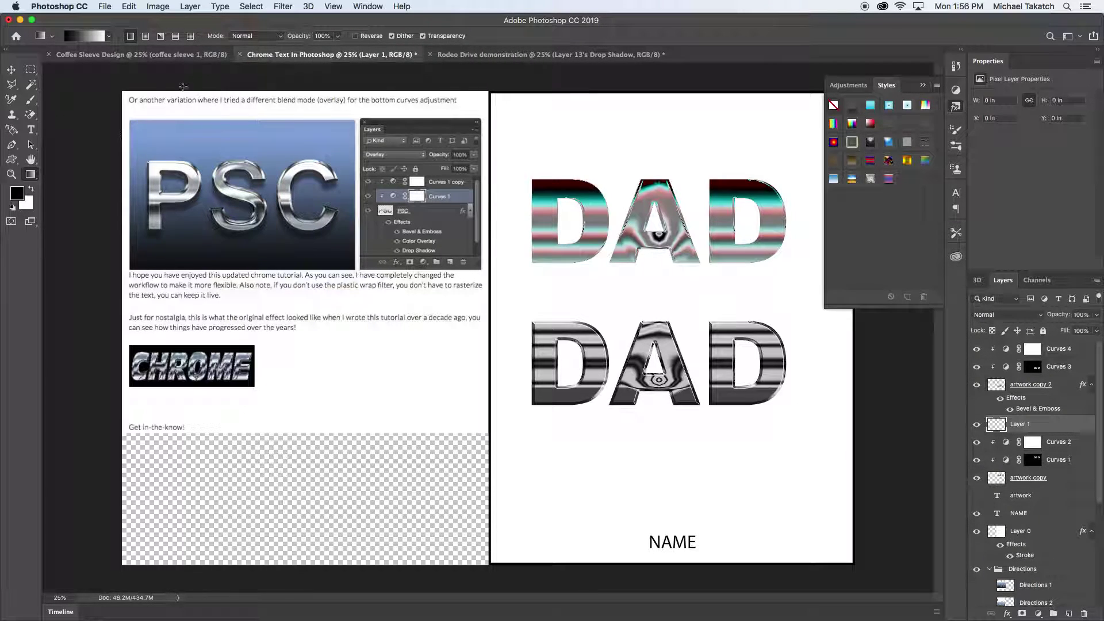
Select a rectangle about 7.14 by 3.38 in around the lower DAD text and fill it with the black-to-white gradient
{"action": "left_click", "coordinate": [31, 69]}
{"action": "left_click_drag", "start_coordinate": [512, 296], "coordinate": [820, 442]}
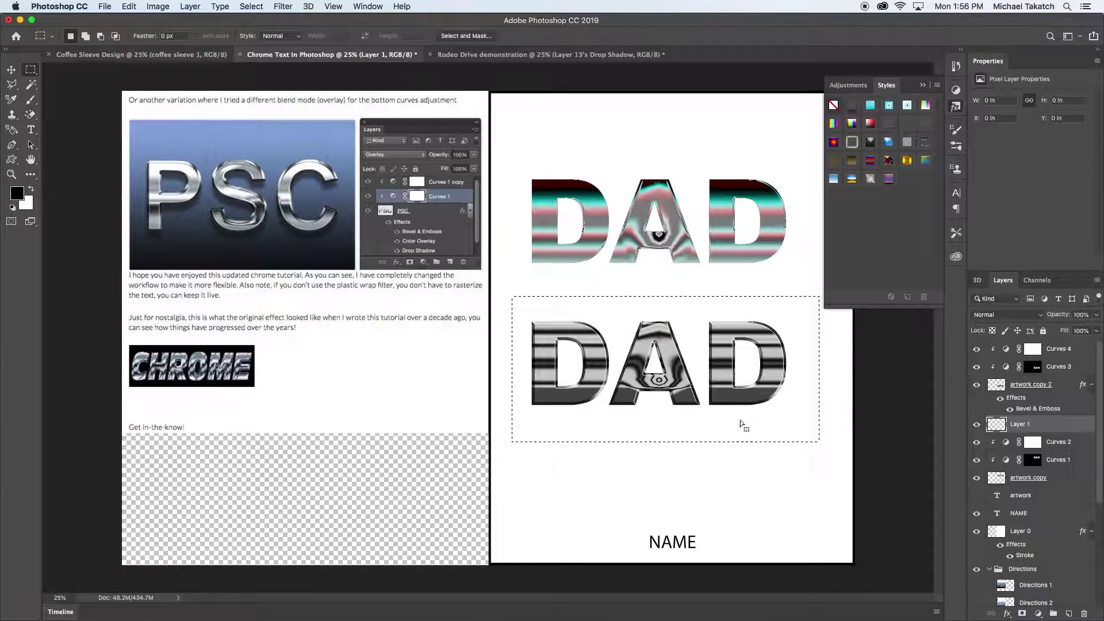
{"action": "key", "text": "g"}
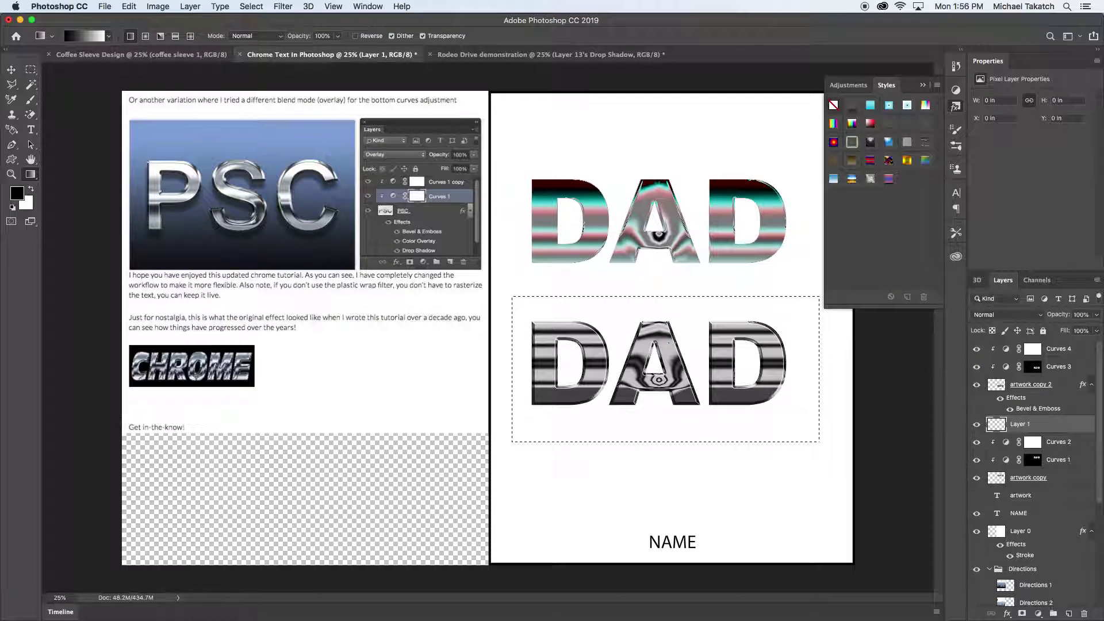
{"action": "left_click_drag", "start_coordinate": [685, 301], "coordinate": [679, 423]}
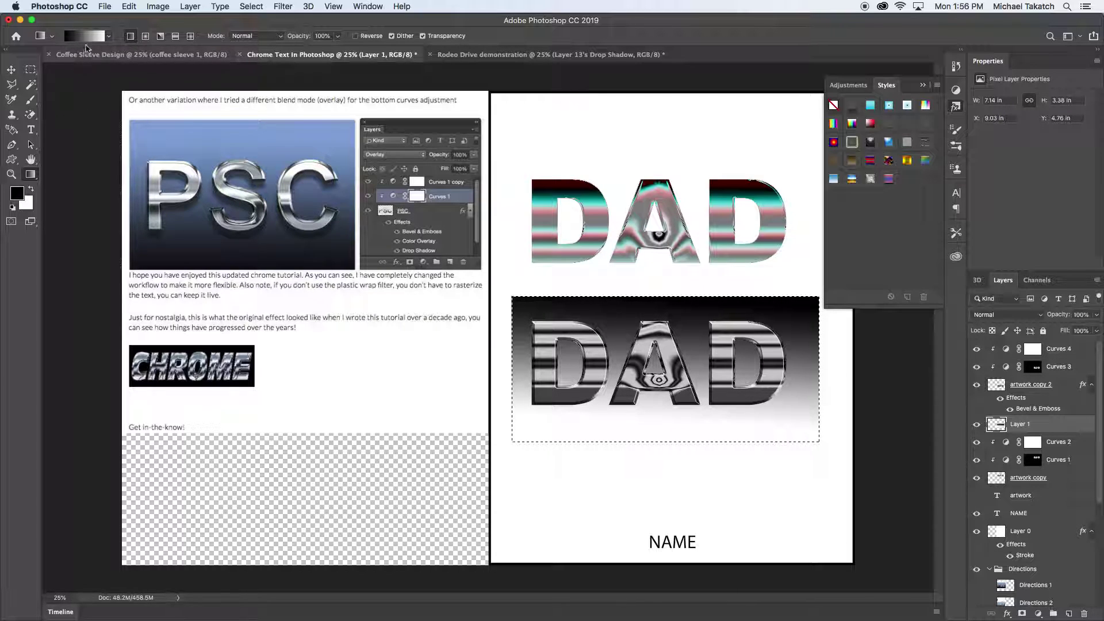
Base a custom gradient on the Red, Green preset and change its red start stop to blue 0010e1
{"action": "left_click", "coordinate": [84, 36]}
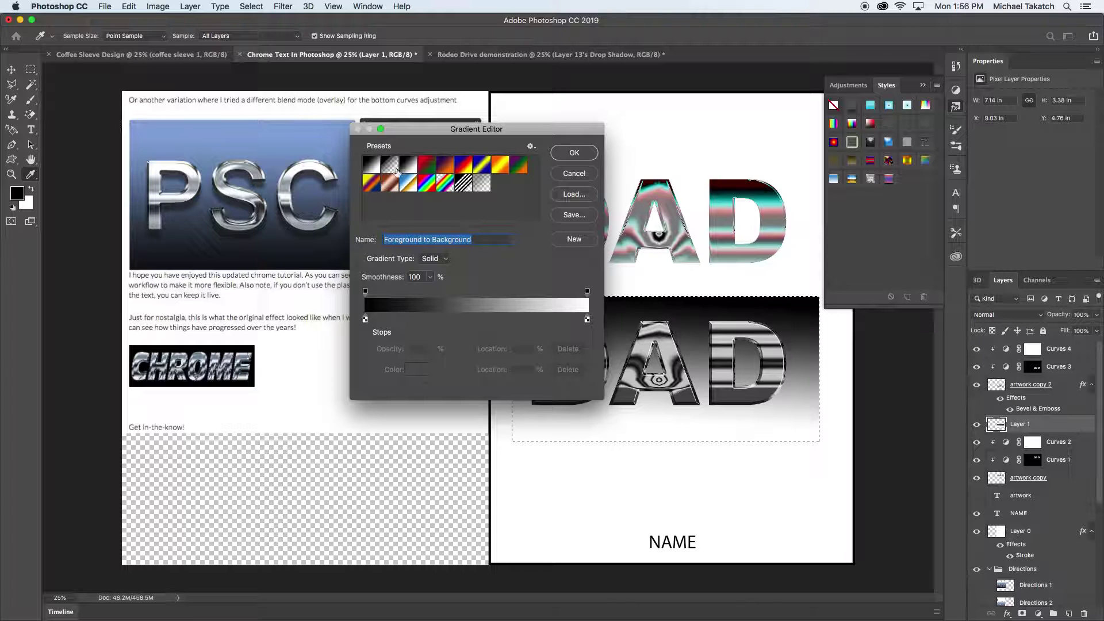
{"action": "left_click", "coordinate": [430, 166]}
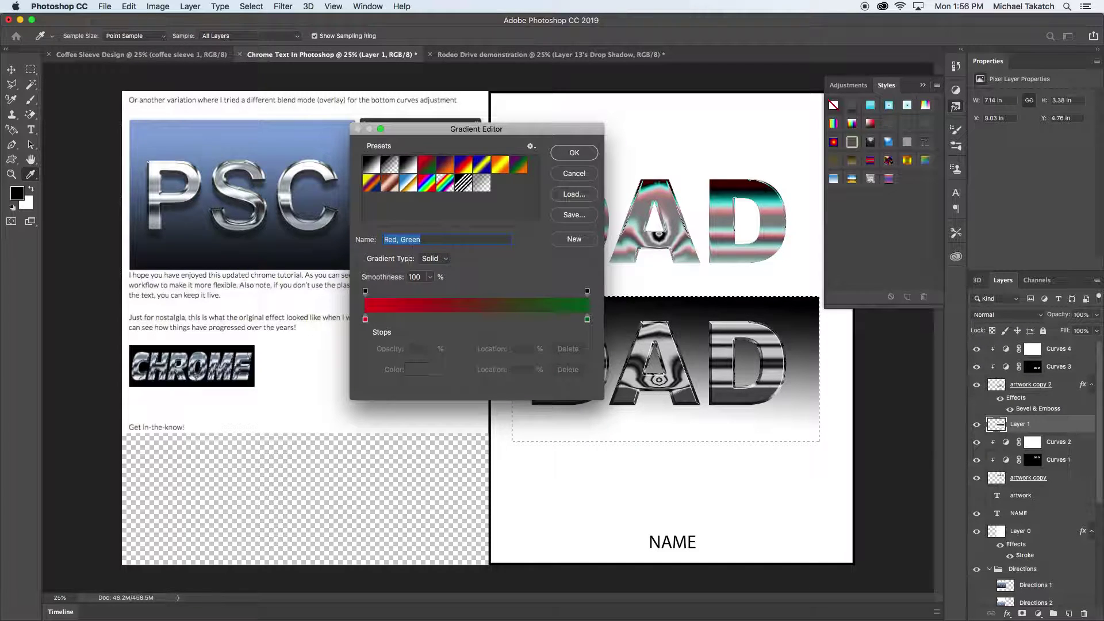
{"action": "double_click", "coordinate": [365, 320]}
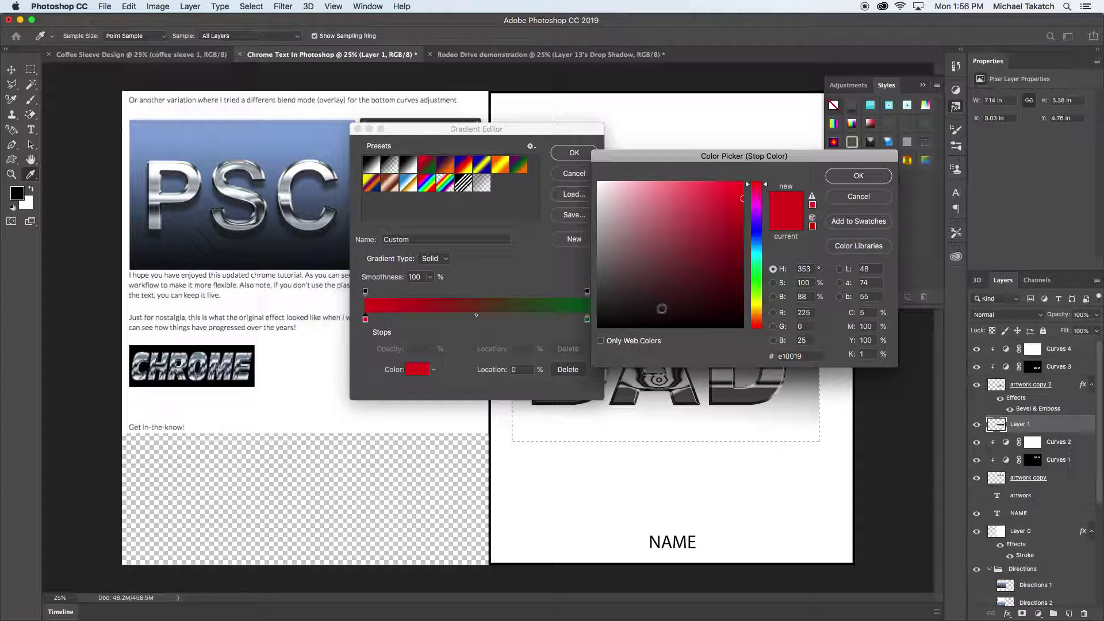
{"action": "left_click", "coordinate": [758, 233]}
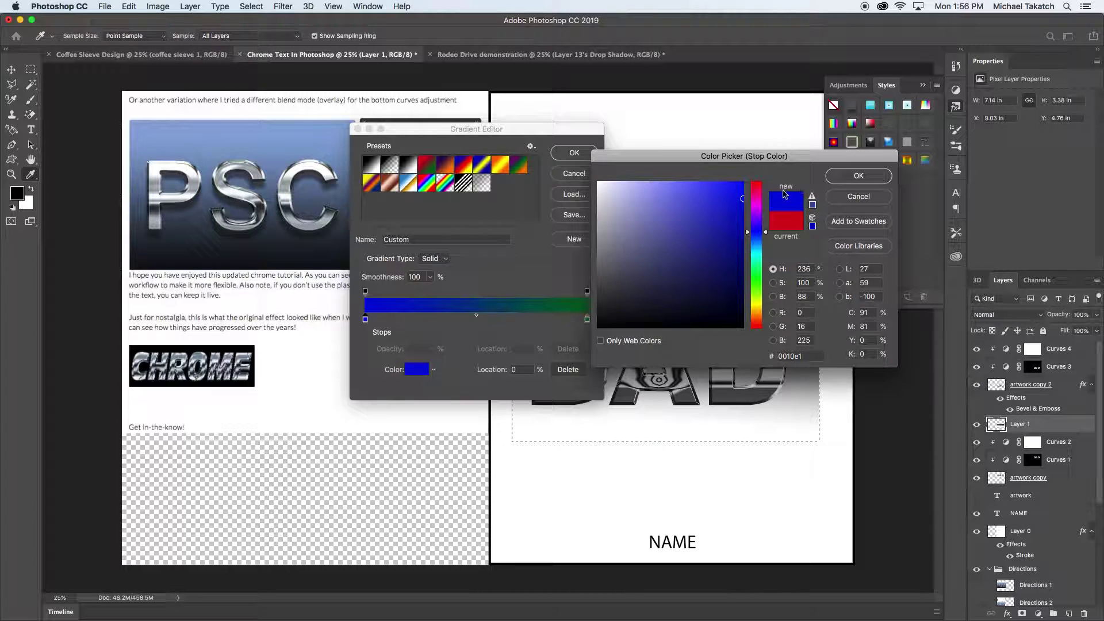
{"action": "left_click", "coordinate": [837, 176]}
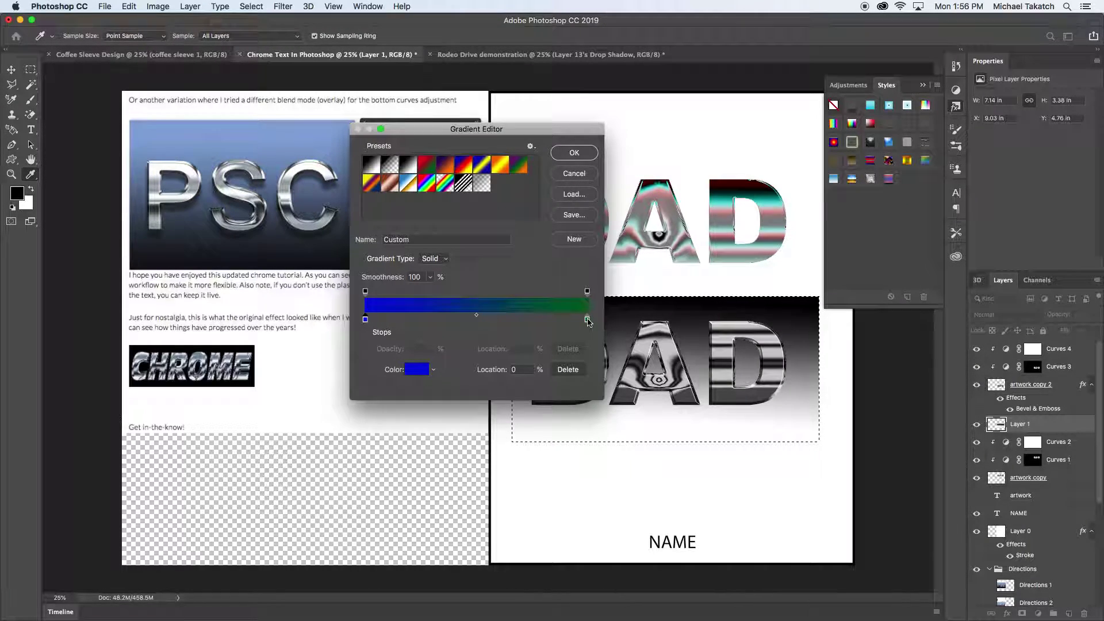
Set the gradient's end stop to light blue b2c9e9 and its start stop to dark navy 272944, and accept the gradient
{"action": "double_click", "coordinate": [587, 320]}
{"action": "left_click", "coordinate": [758, 241]}
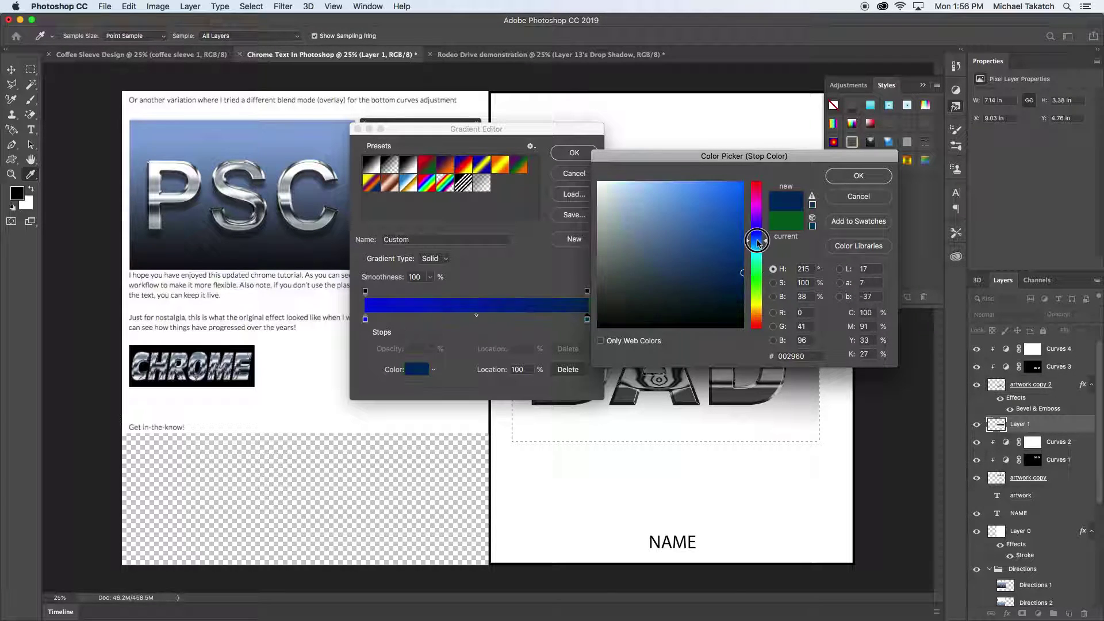
{"action": "left_click", "coordinate": [632, 194]}
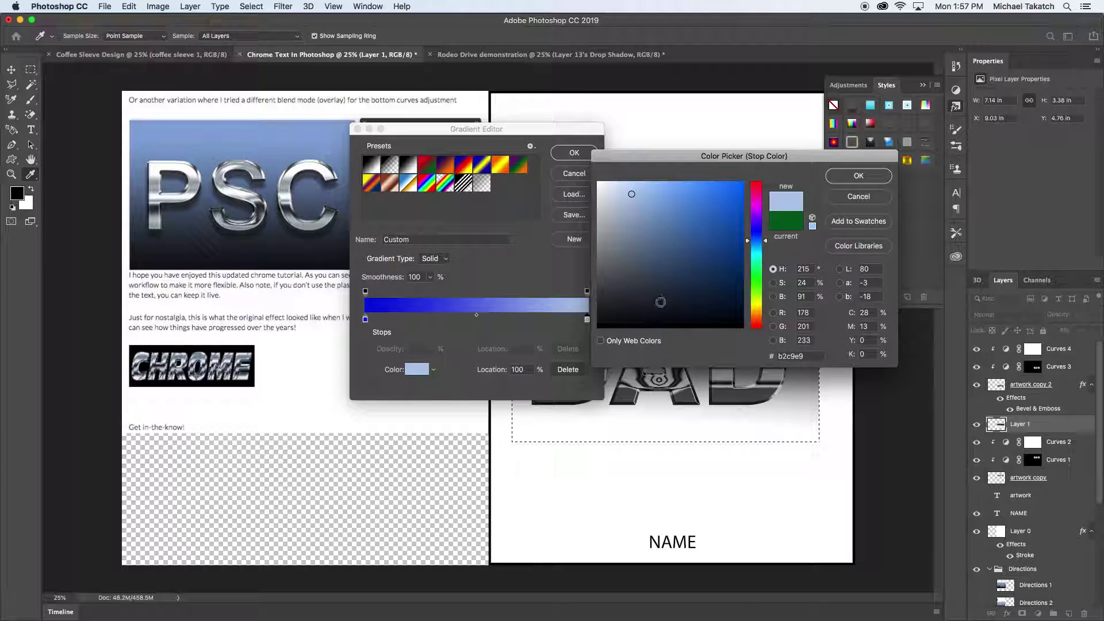
{"action": "left_click", "coordinate": [836, 183]}
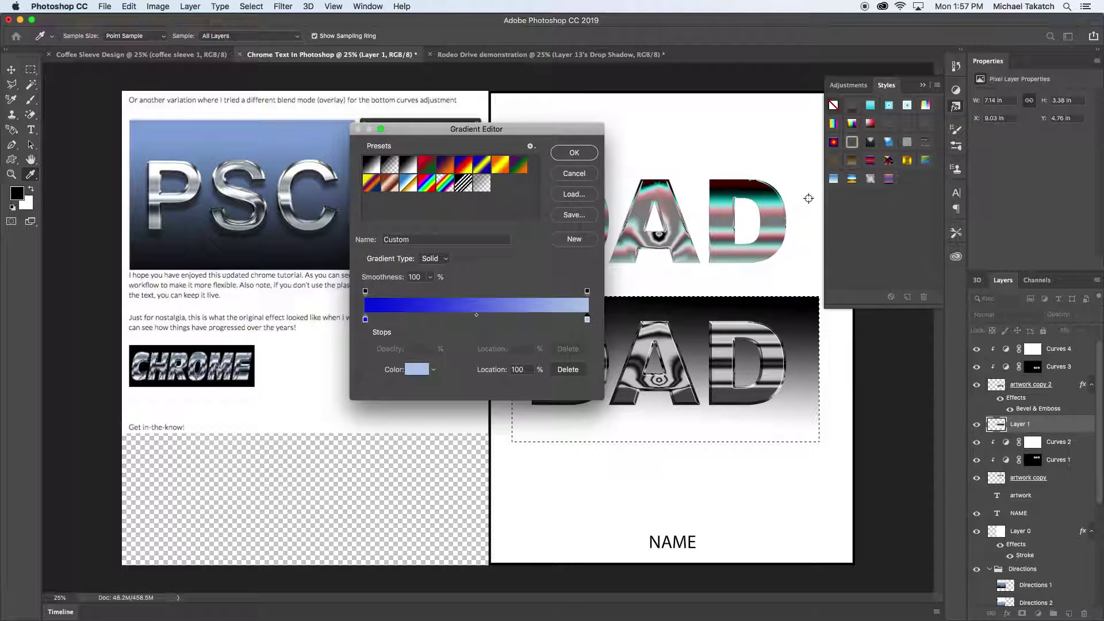
{"action": "double_click", "coordinate": [365, 319]}
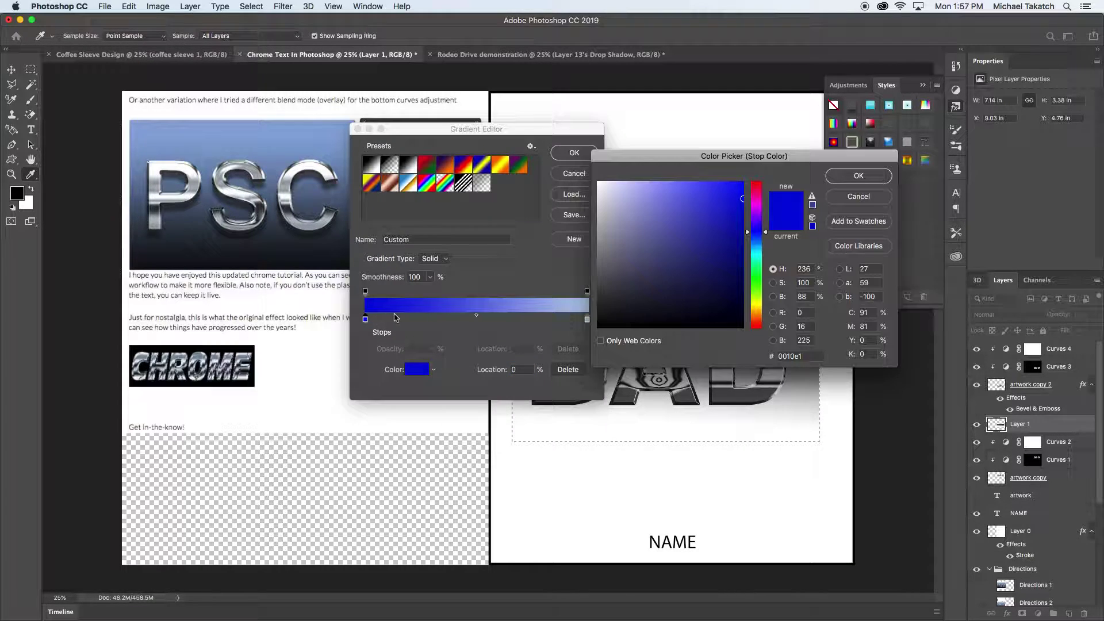
{"action": "left_click_drag", "start_coordinate": [623, 302], "coordinate": [629, 271]}
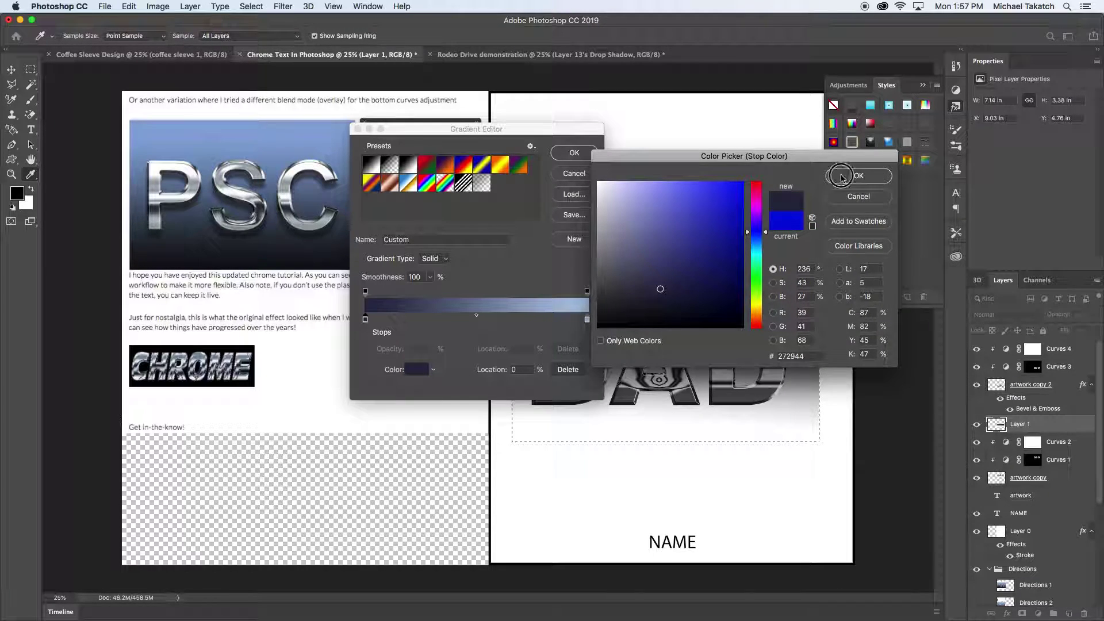
{"action": "left_click", "coordinate": [857, 176]}
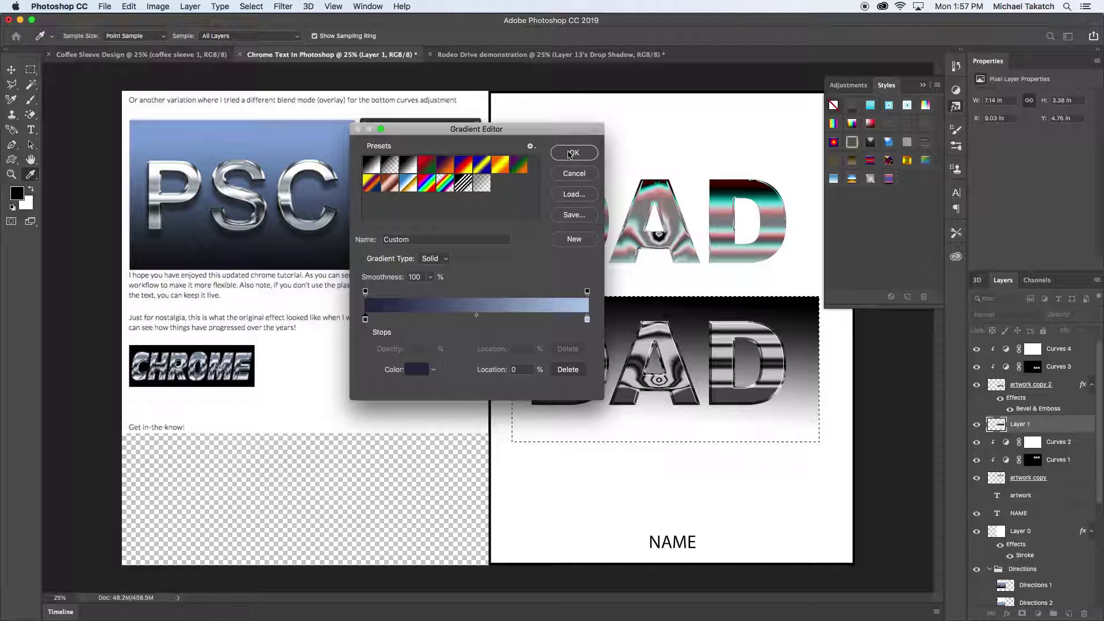
{"action": "left_click", "coordinate": [574, 153]}
Fill the selection with the navy-to-light-blue gradient, dark at the bottom and light at the top, and deselect
{"action": "left_click_drag", "start_coordinate": [634, 440], "coordinate": [651, 289]}
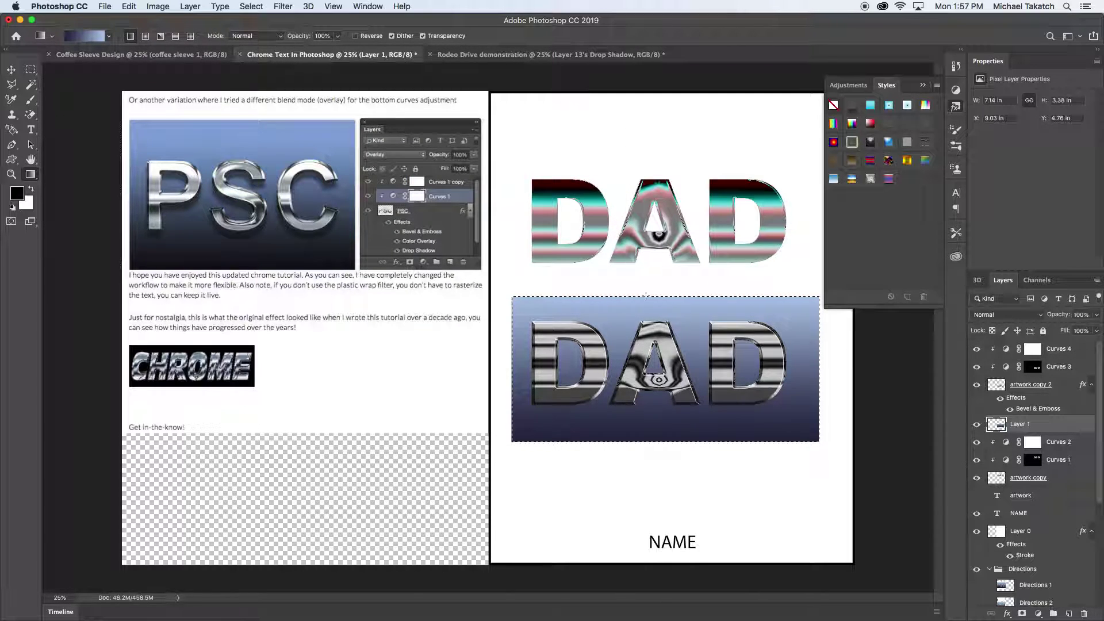
{"action": "left_click_drag", "start_coordinate": [625, 462], "coordinate": [630, 303]}
{"action": "key", "text": "super+d"}
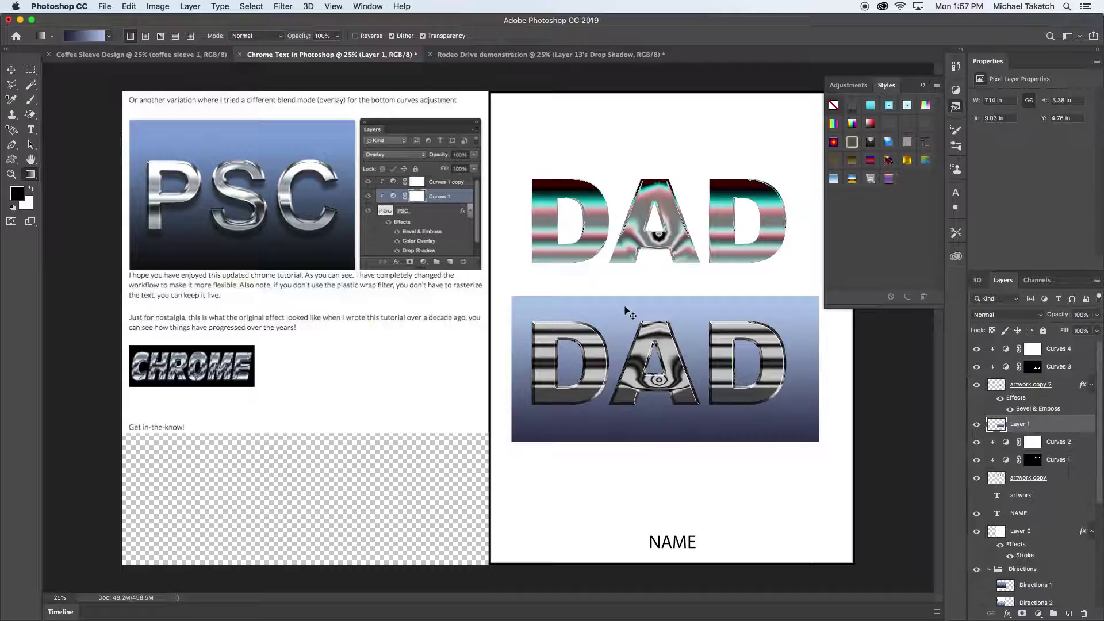
Zoom in to 50% on the lower DAD artwork and display only the Green channel
{"action": "key", "text": "super+plus"}
{"action": "key", "text": "super+plus"}
{"action": "left_click_drag", "start_coordinate": [695, 326], "coordinate": [310, 220]}
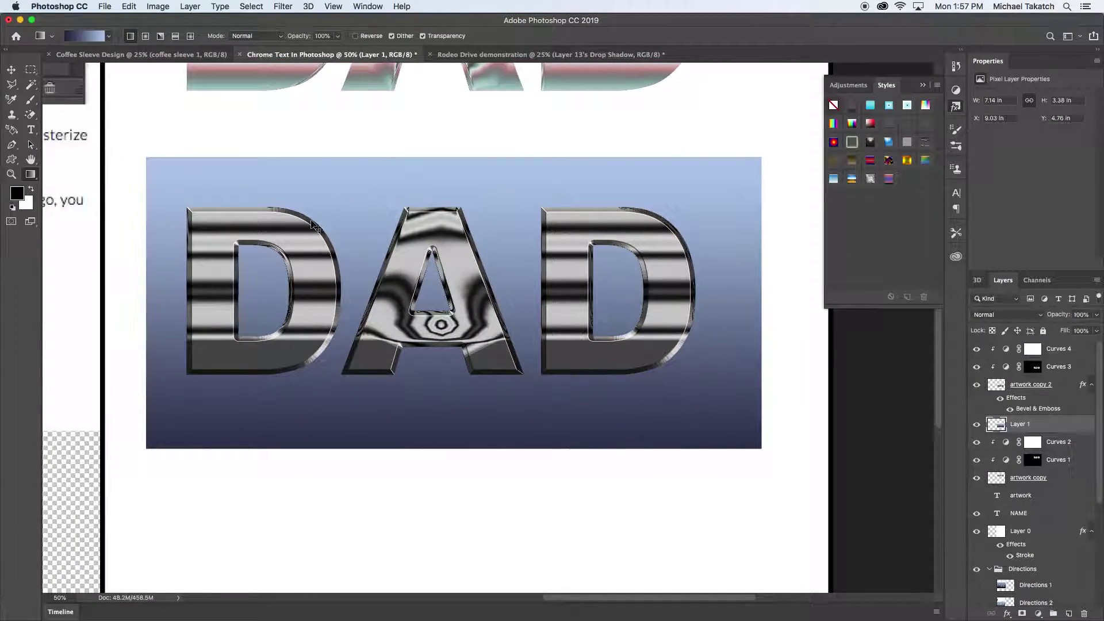
{"action": "key", "text": "super+4"}
Undo the navy-to-light-blue gradient fills on Layer 1 and clear the selection
{"action": "key", "text": "super+shift+d"}
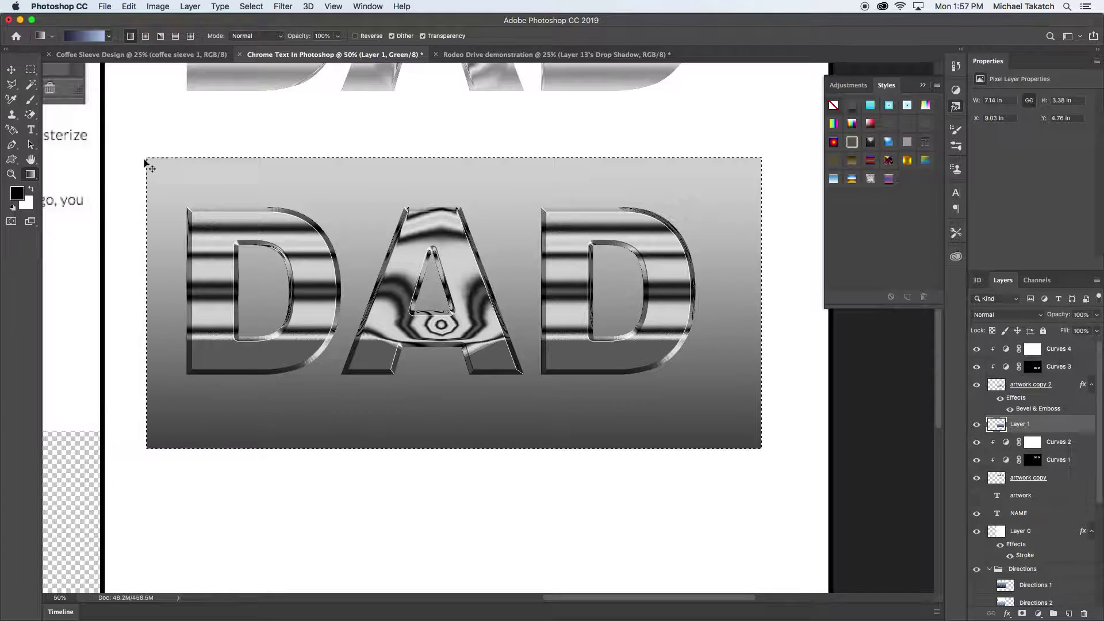
{"action": "left_click", "coordinate": [129, 6]}
{"action": "left_click", "coordinate": [130, 6]}
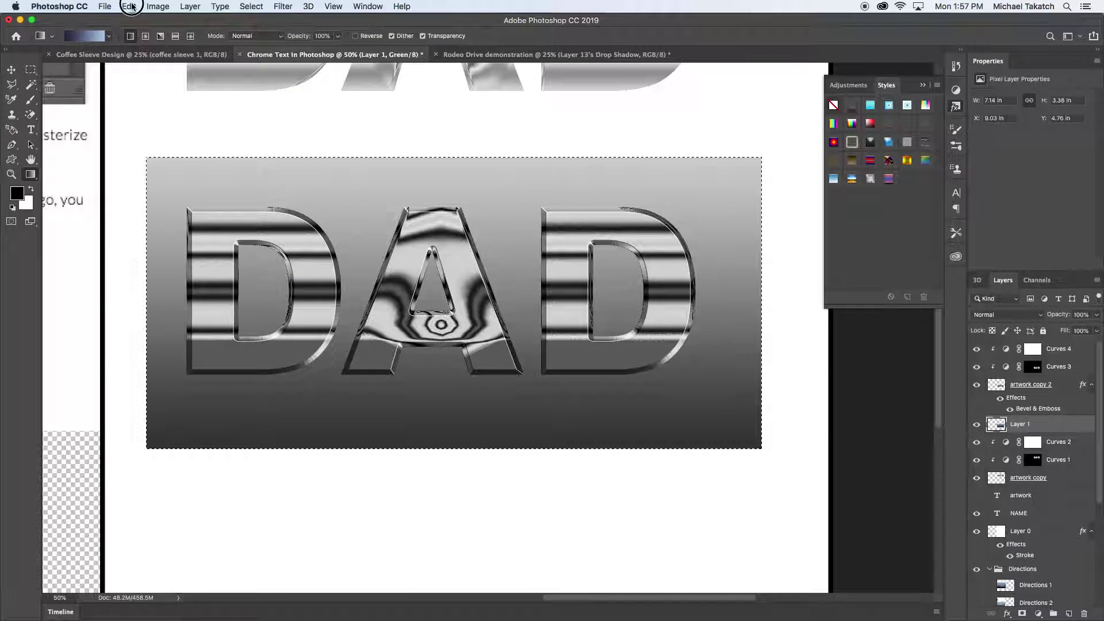
{"action": "left_click", "coordinate": [131, 6]}
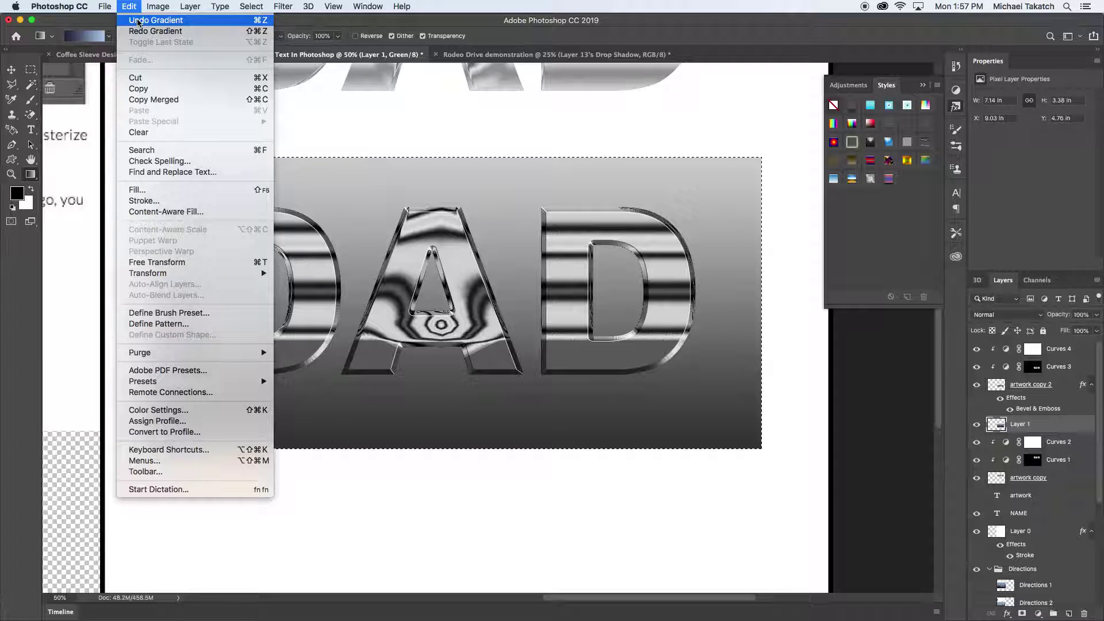
{"action": "left_click", "coordinate": [138, 21]}
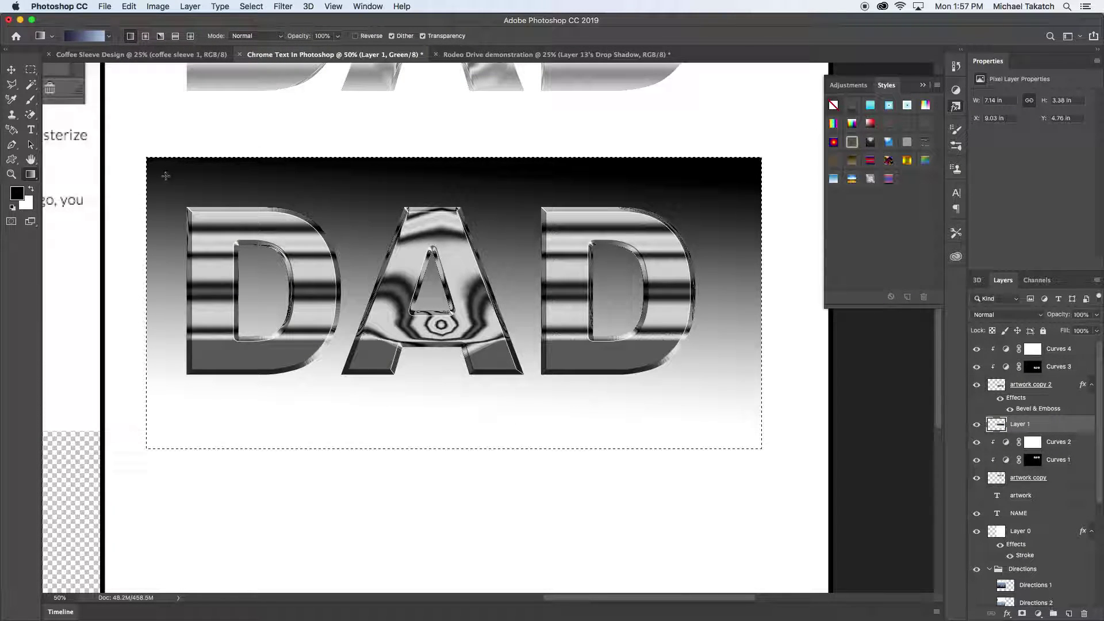
{"action": "key", "text": "super+d"}
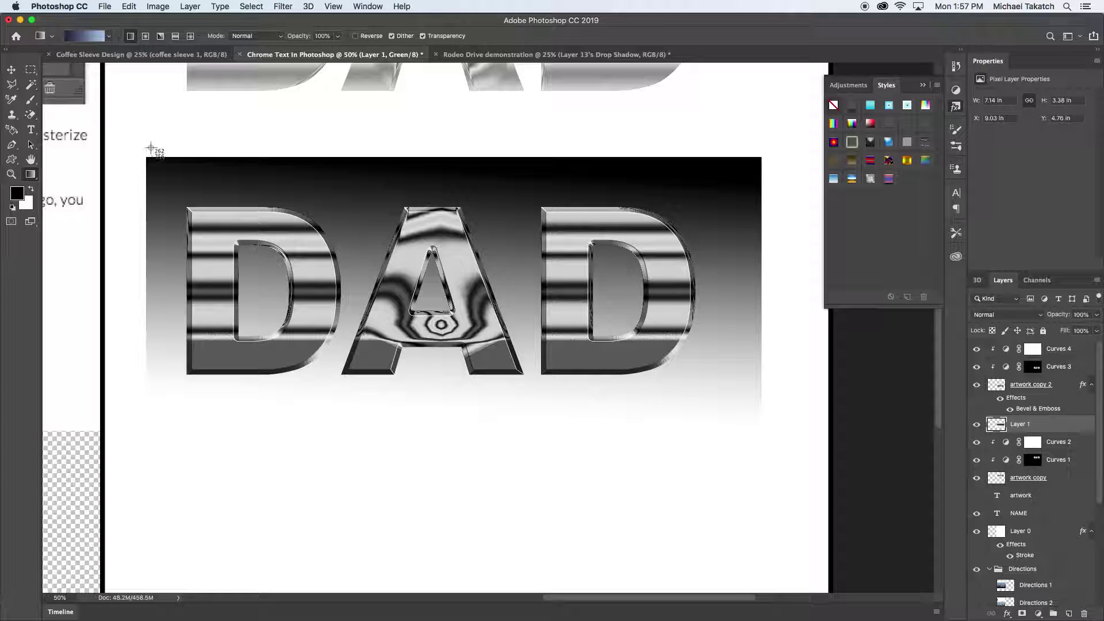